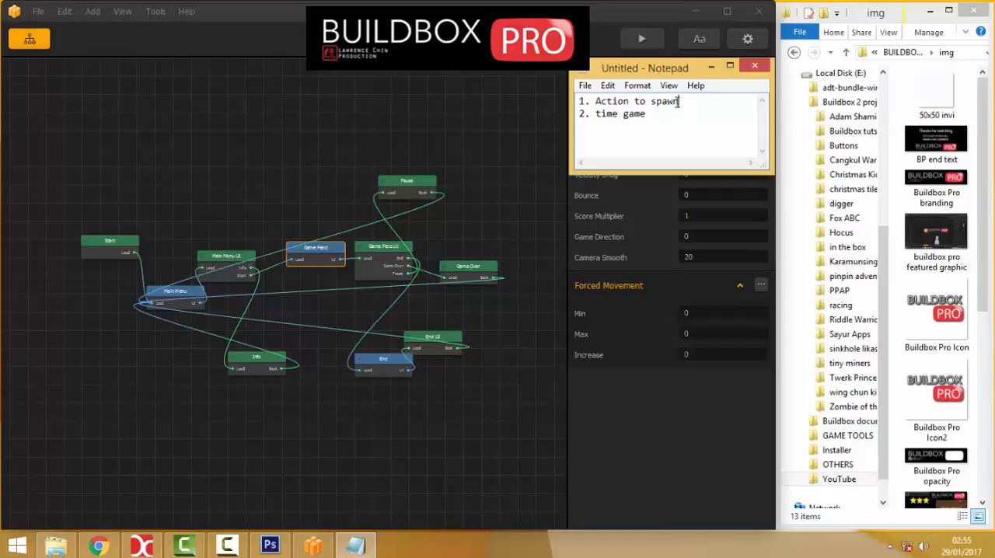
Review the notes "Action to spawn" and "time game", and close the Notepad window without keeping it open.
{"action": "left_click_drag", "start_coordinate": [679, 102], "coordinate": [594, 102]}
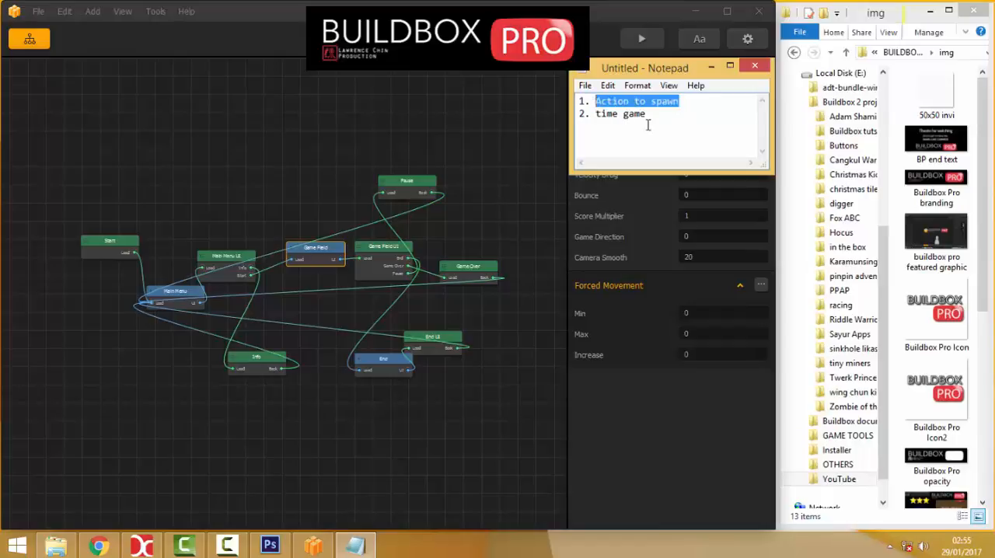
{"action": "left_click", "coordinate": [693, 101]}
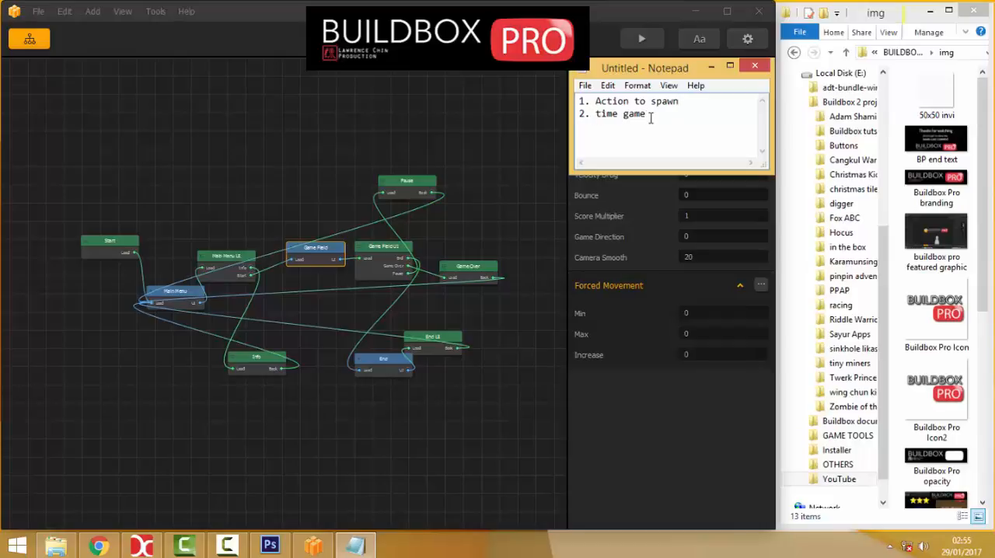
{"action": "left_click", "coordinate": [754, 65]}
{"action": "left_click", "coordinate": [516, 274]}
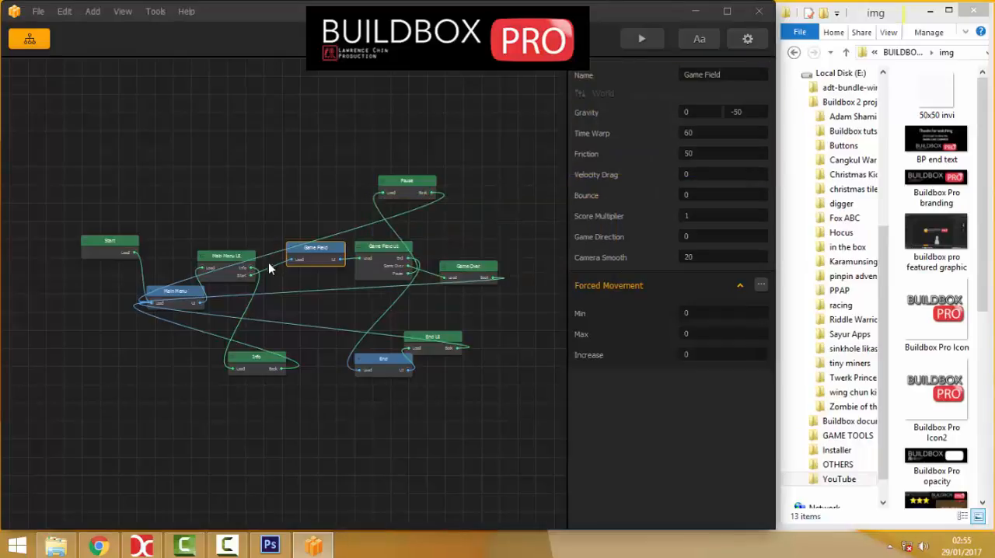
Open the Main Menu scene and place the Buildbox Pro branding image as an object above the BROTHER RABBIT title.
{"action": "double_click", "coordinate": [176, 294]}
{"action": "scroll", "coordinate": [327, 252], "scroll_direction": "down", "scroll_amount": 6}
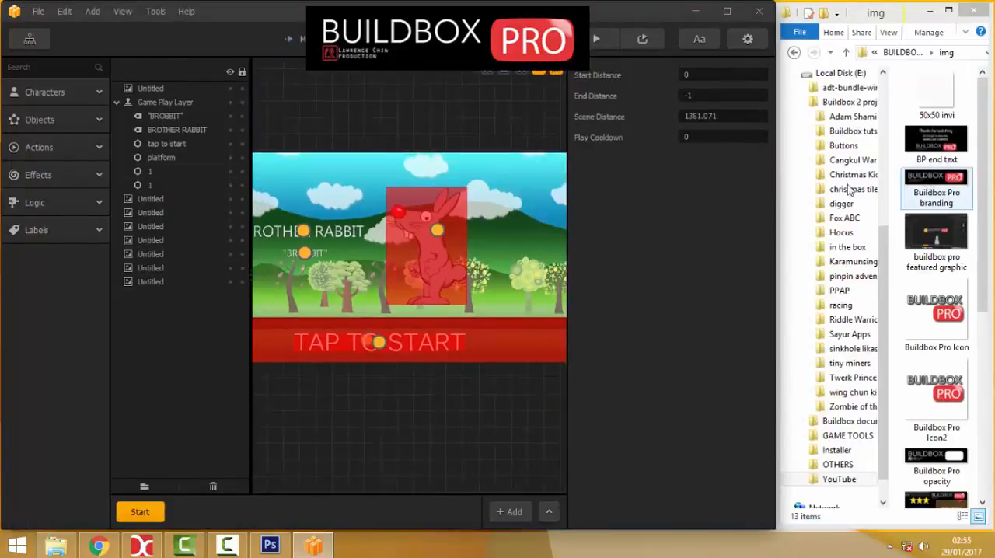
{"action": "scroll", "coordinate": [347, 244], "scroll_direction": "down", "scroll_amount": 2}
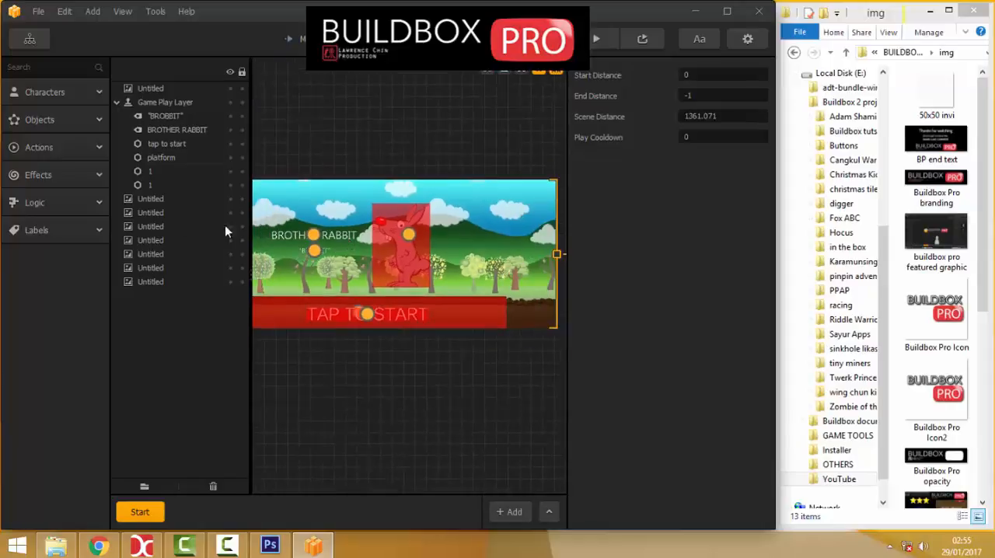
{"action": "scroll", "coordinate": [350, 235], "scroll_direction": "up", "scroll_amount": 2}
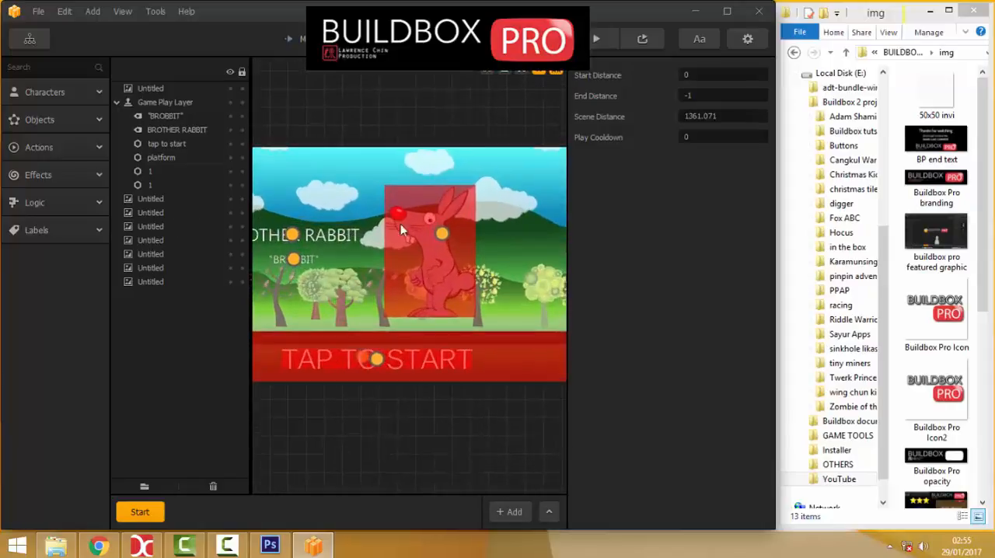
{"action": "left_click_drag", "start_coordinate": [936, 183], "coordinate": [492, 213]}
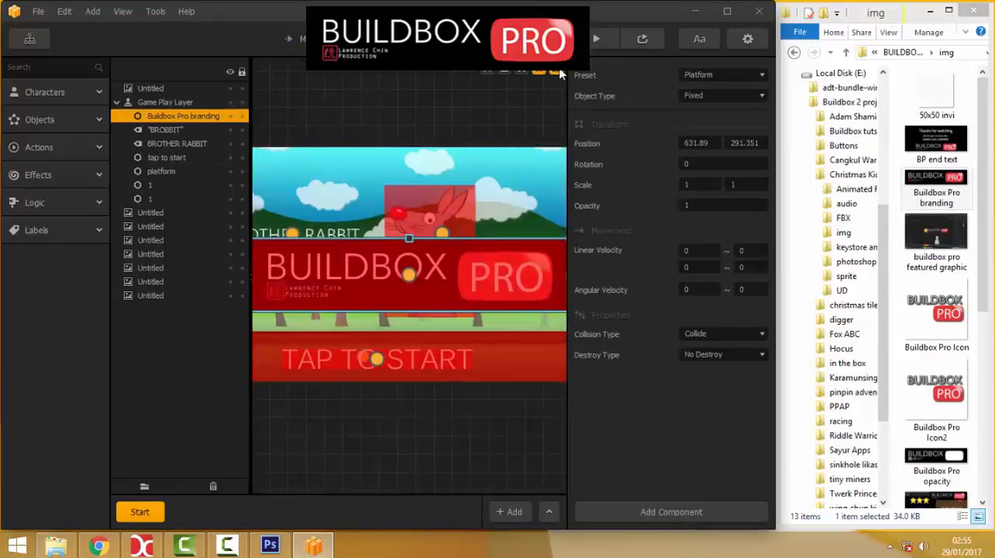
{"action": "left_click_drag", "start_coordinate": [429, 266], "coordinate": [408, 203]}
{"action": "left_click", "coordinate": [331, 111]}
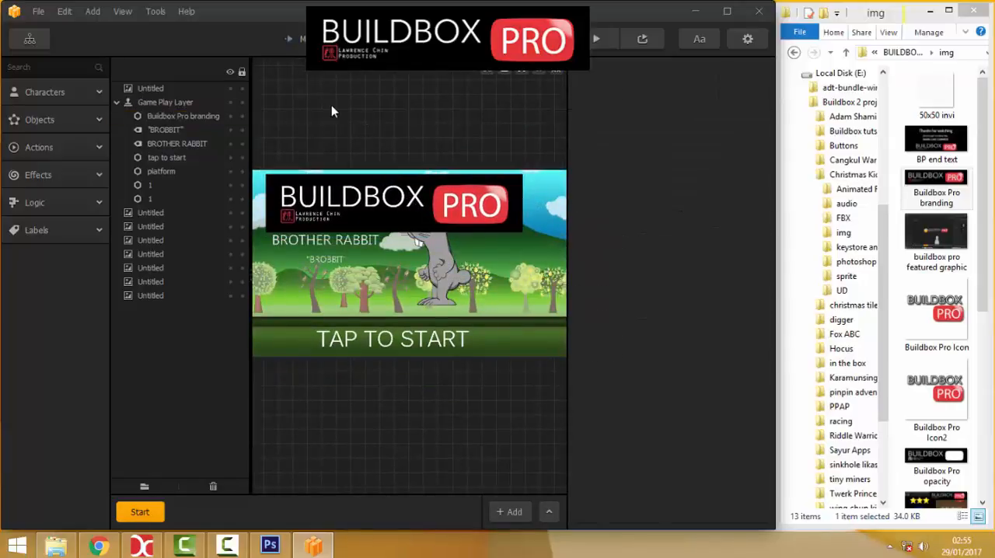
Import the 50x50 invi image as an object, removing its placed instance from the scene with debug mode activated.
{"action": "left_click", "coordinate": [936, 101]}
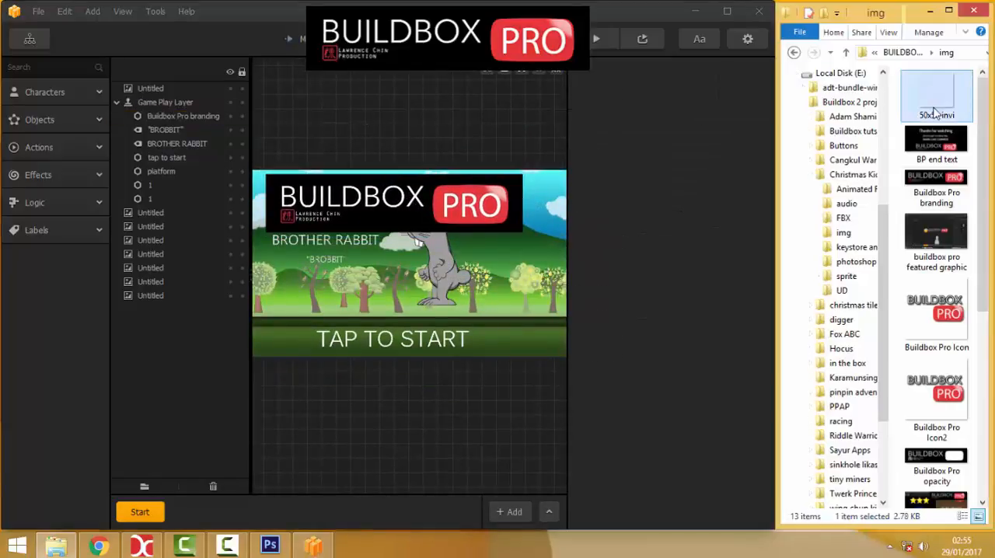
{"action": "left_click_drag", "start_coordinate": [935, 112], "coordinate": [475, 212]}
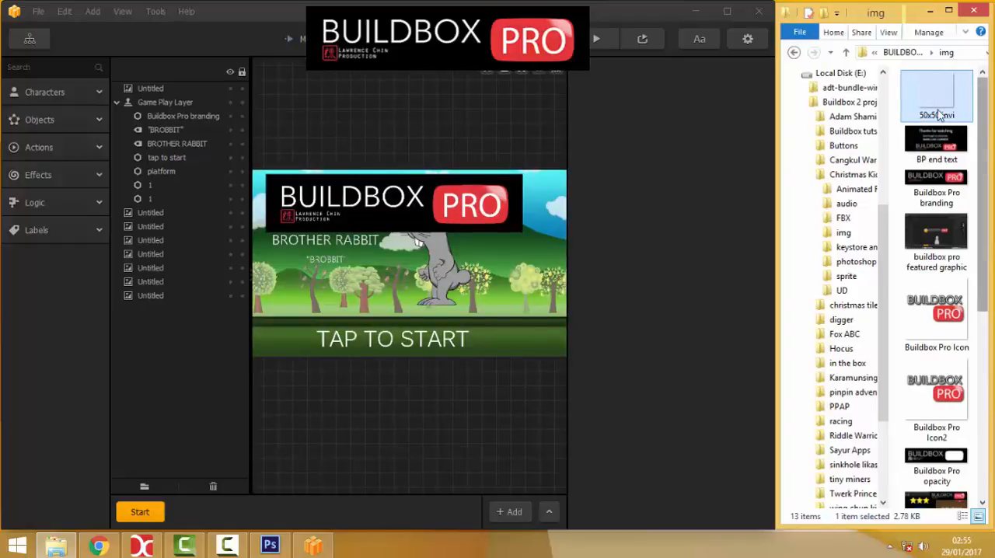
{"action": "left_click_drag", "start_coordinate": [939, 114], "coordinate": [479, 219]}
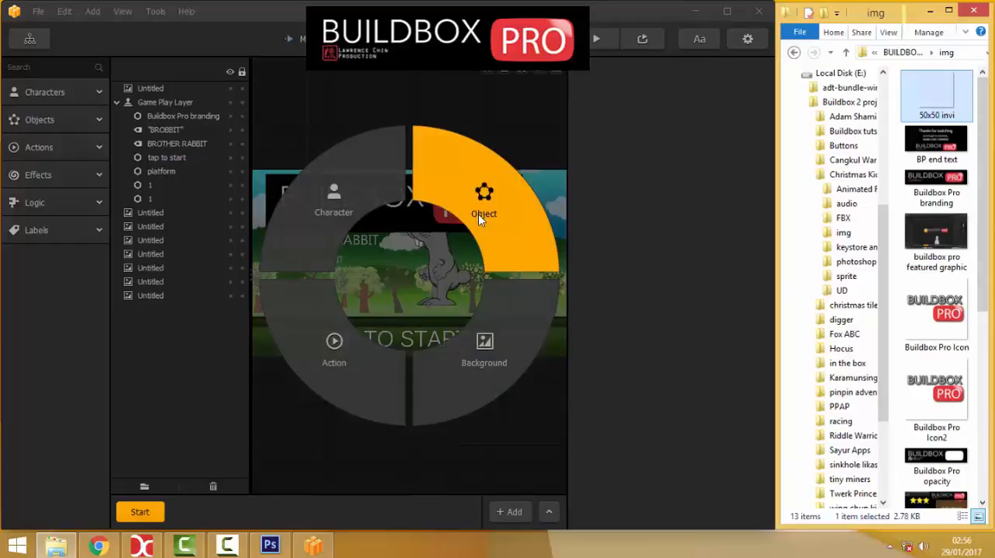
{"action": "left_click", "coordinate": [479, 218]}
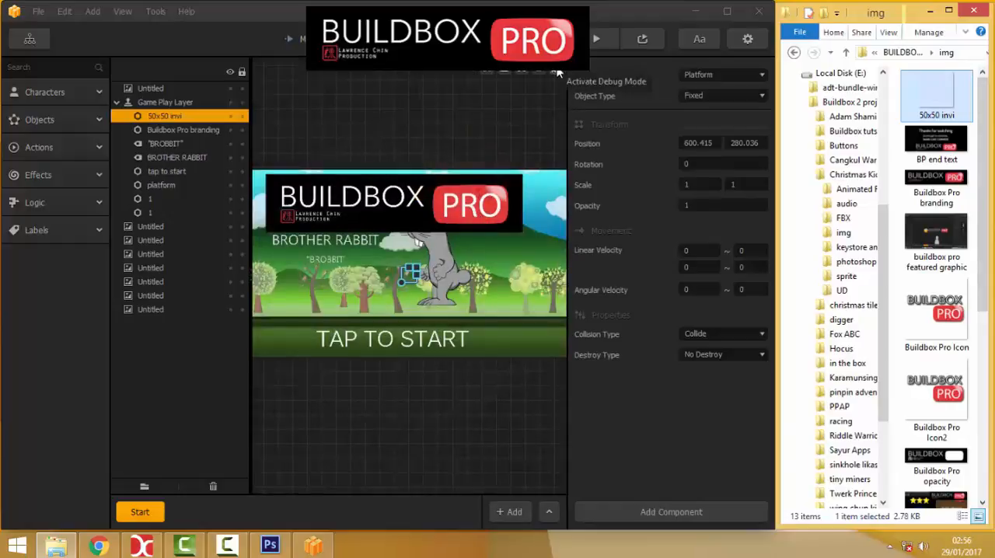
{"action": "left_click", "coordinate": [559, 72]}
{"action": "key", "text": "Delete"}
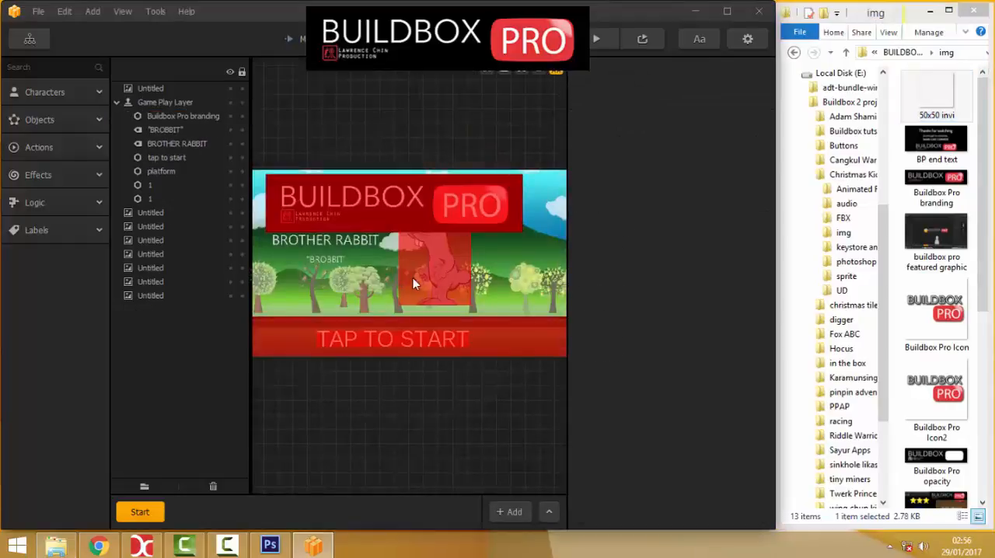
Rename the 50x50 invi object asset as "invi object".
{"action": "left_click", "coordinate": [11, 122]}
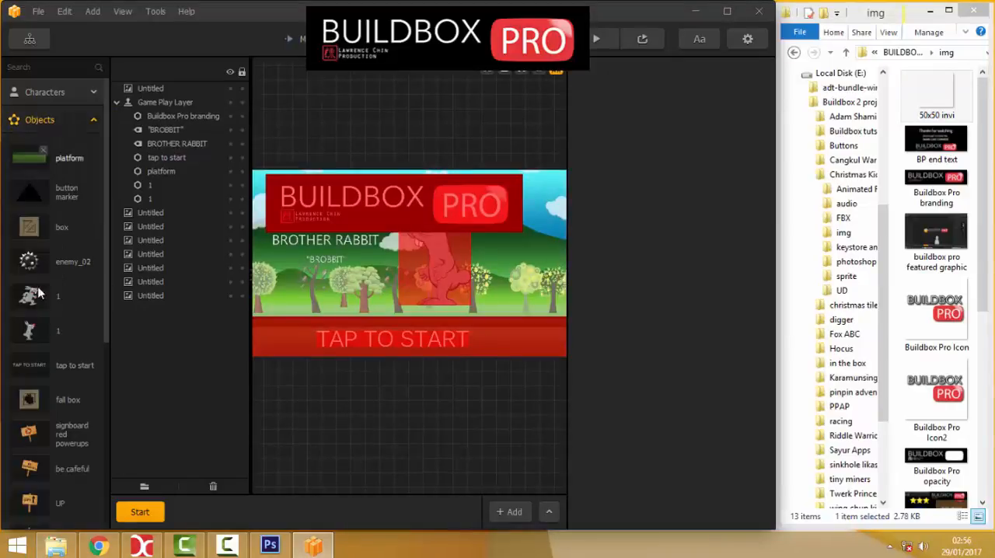
{"action": "scroll", "coordinate": [39, 293], "scroll_direction": "down", "scroll_amount": 5}
{"action": "left_click", "coordinate": [30, 394]}
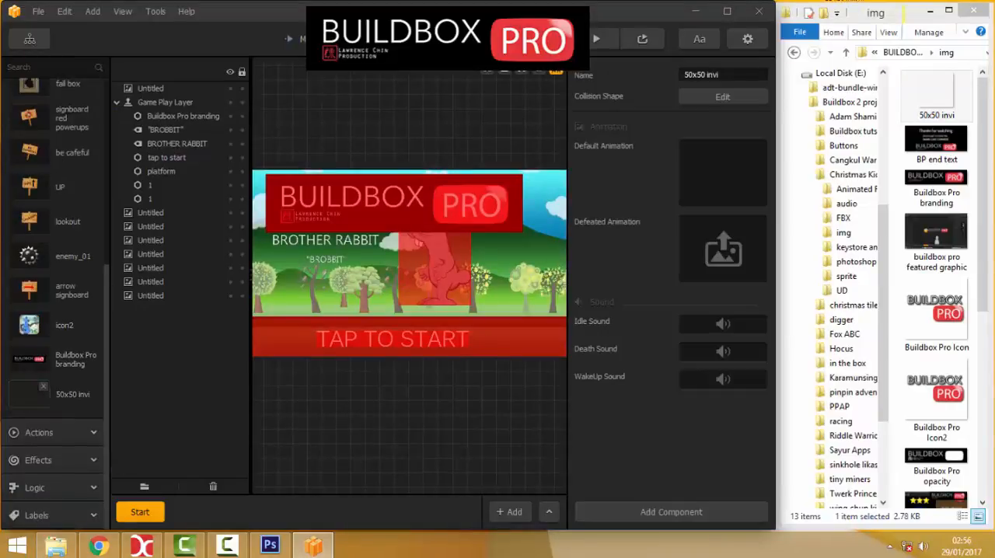
{"action": "left_click", "coordinate": [700, 75]}
{"action": "type", "text": "invi"}
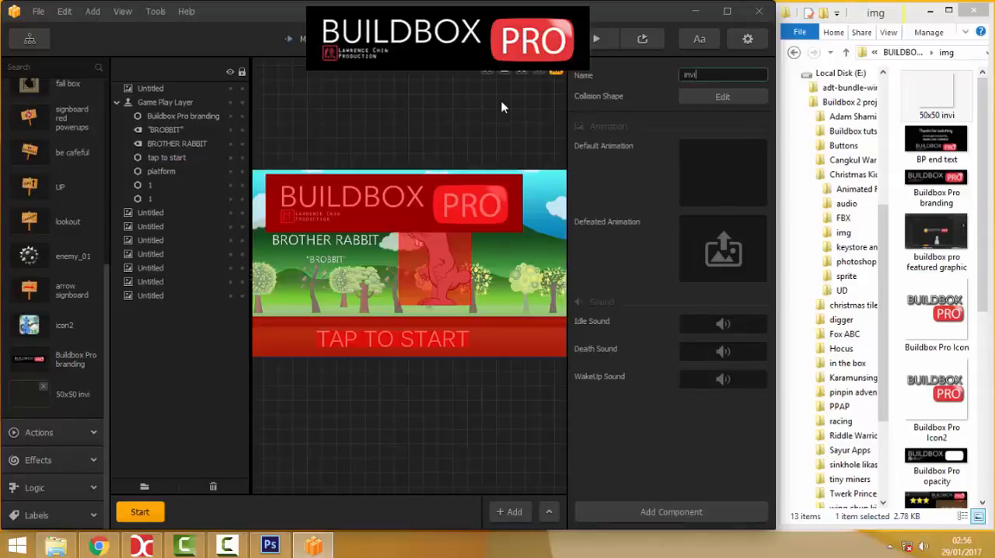
{"action": "type", "text": " object"}
{"action": "scroll", "coordinate": [66, 172], "scroll_direction": "up", "scroll_amount": 5}
{"action": "left_click", "coordinate": [40, 119]}
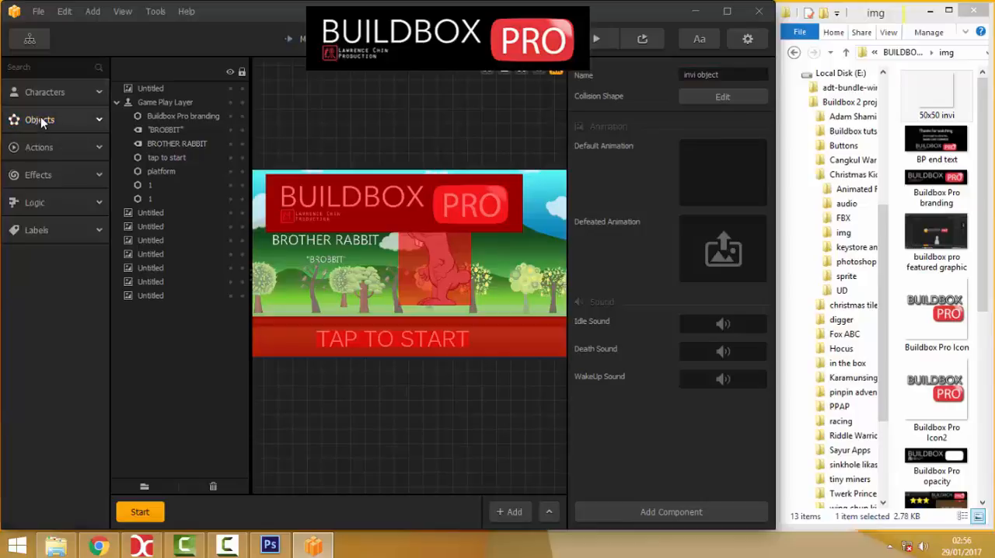
Import the 50x50 invi image as an action asset named "minus -", without keeping its instance in the scene.
{"action": "left_click_drag", "start_coordinate": [932, 96], "coordinate": [346, 379]}
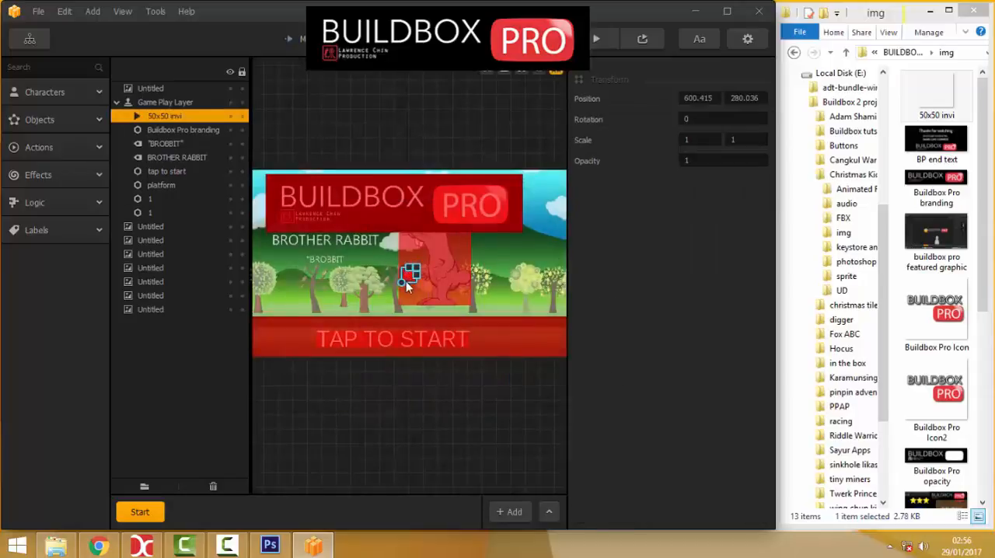
{"action": "key", "text": "Delete"}
{"action": "left_click", "coordinate": [37, 147]}
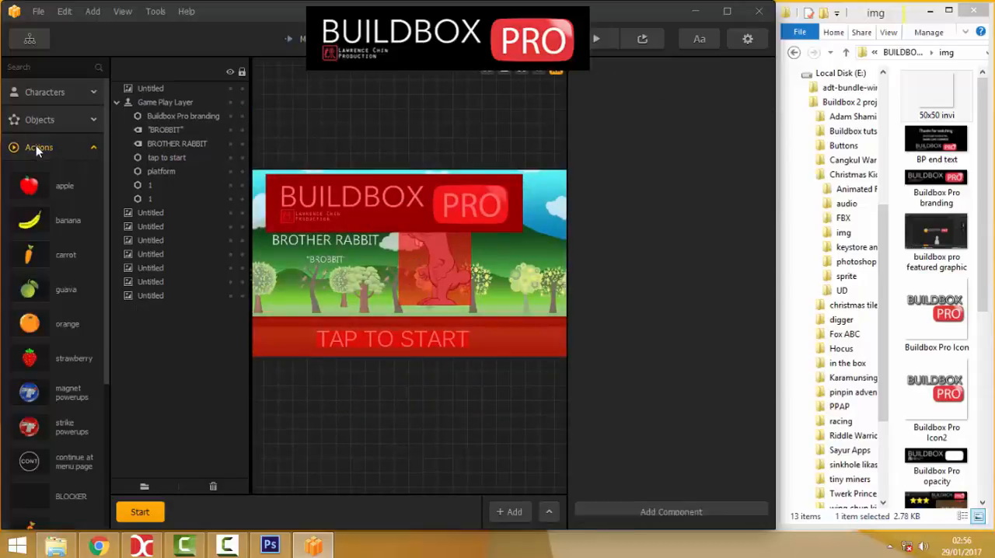
{"action": "scroll", "coordinate": [58, 351], "scroll_direction": "down", "scroll_amount": 3}
{"action": "left_click", "coordinate": [21, 427]}
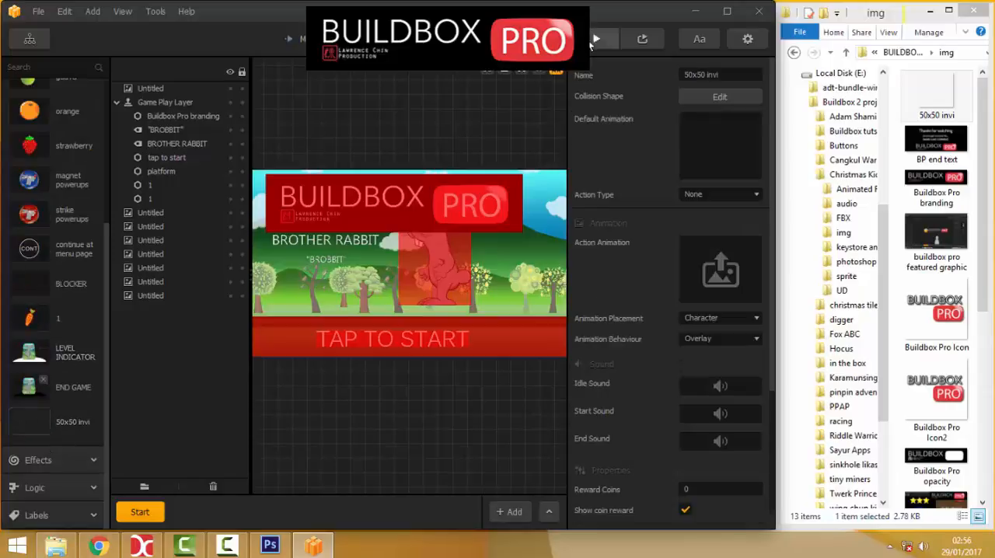
{"action": "left_click", "coordinate": [720, 78]}
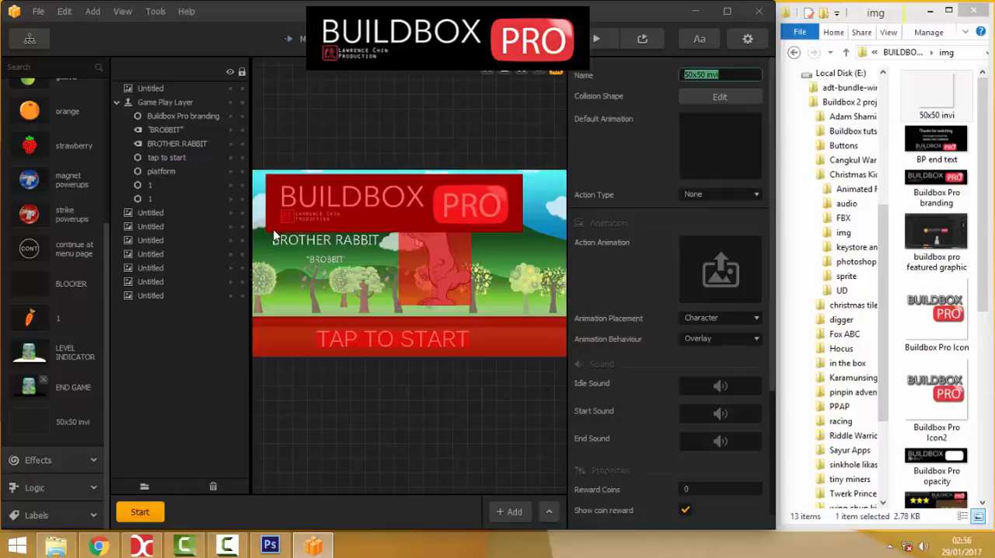
{"action": "type", "text": "minus -"}
Set the "minus -" action's type to Coin and its reward coins to -1.
{"action": "left_click", "coordinate": [687, 194]}
{"action": "left_click", "coordinate": [697, 223]}
{"action": "scroll", "coordinate": [654, 246], "scroll_direction": "down", "scroll_amount": 3}
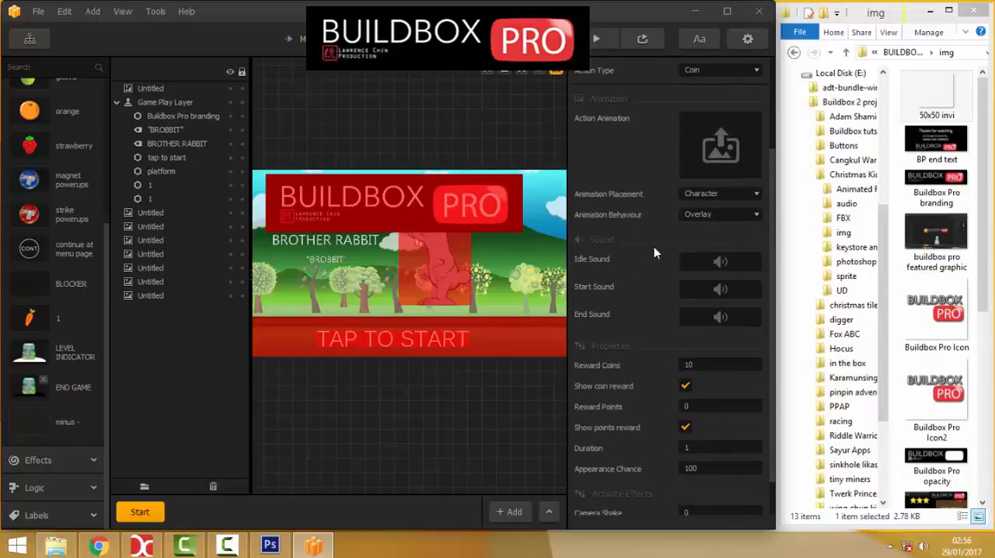
{"action": "left_click", "coordinate": [689, 365]}
{"action": "type", "text": "-1"}
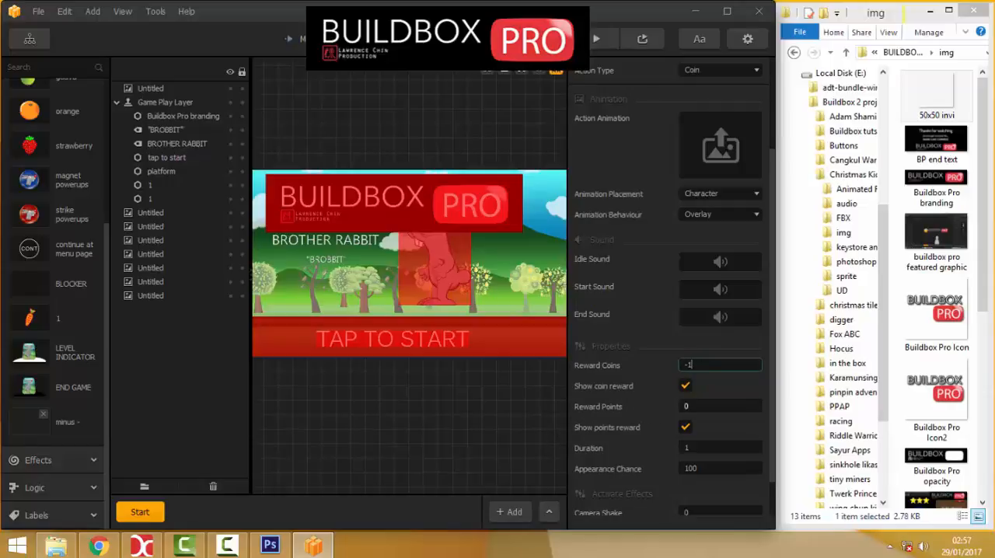
Set the "minus -" action's reward points to 1 and turn off showing both the coin and points rewards.
{"action": "key", "text": "Tab"}
{"action": "type", "text": "1"}
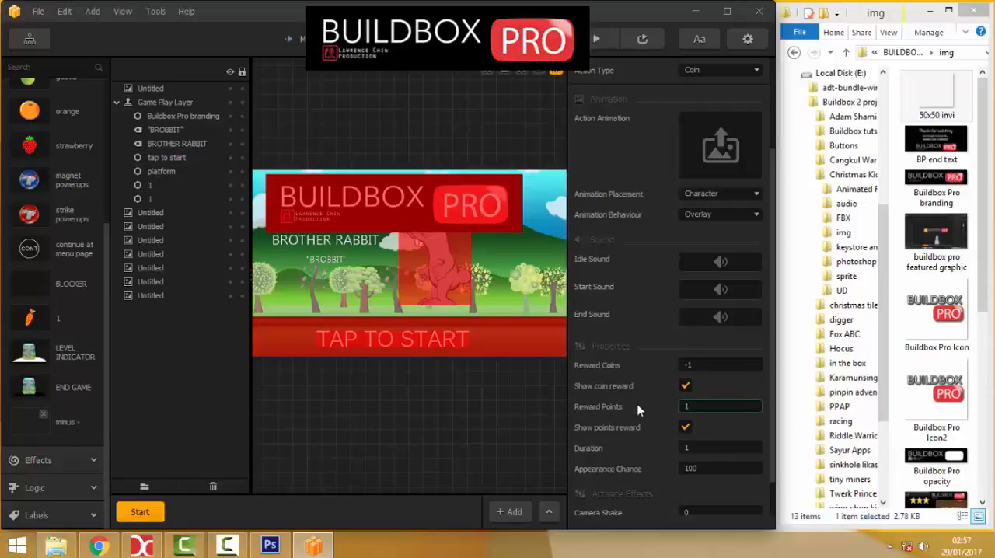
{"action": "left_click", "coordinate": [684, 387]}
{"action": "left_click", "coordinate": [686, 428]}
{"action": "left_click", "coordinate": [33, 421]}
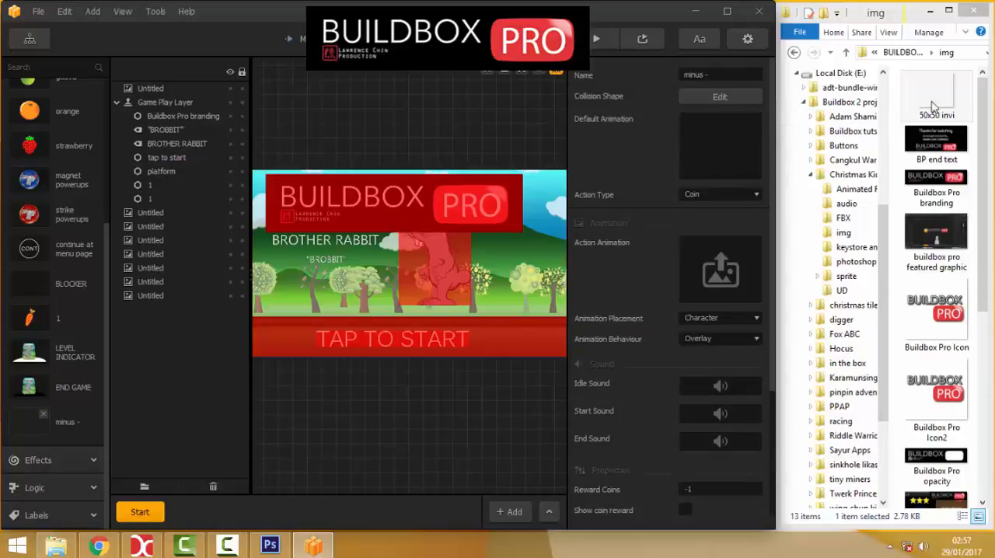
Import the 50x50 invi image again as a second action and set its action type to Coin.
{"action": "left_click_drag", "start_coordinate": [933, 107], "coordinate": [342, 368]}
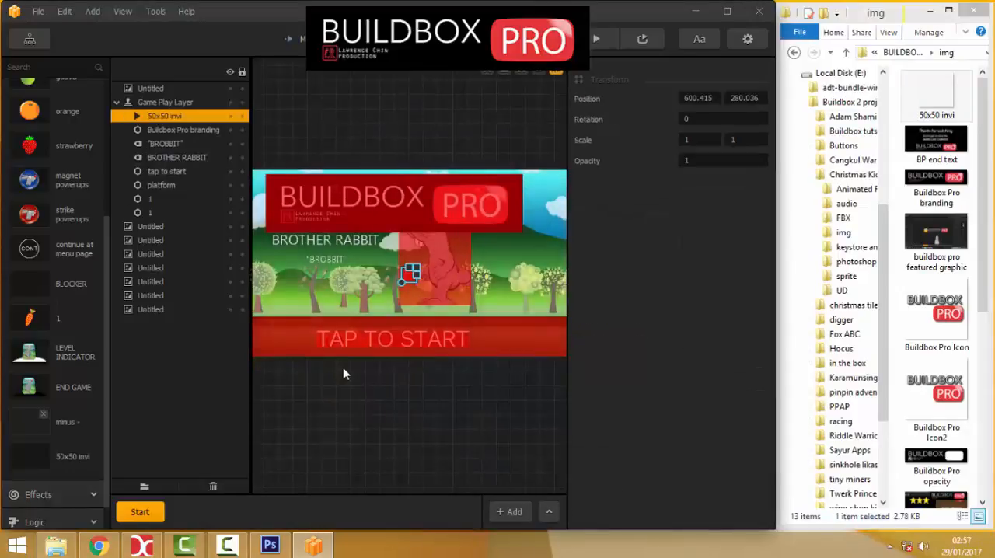
{"action": "left_click", "coordinate": [33, 464]}
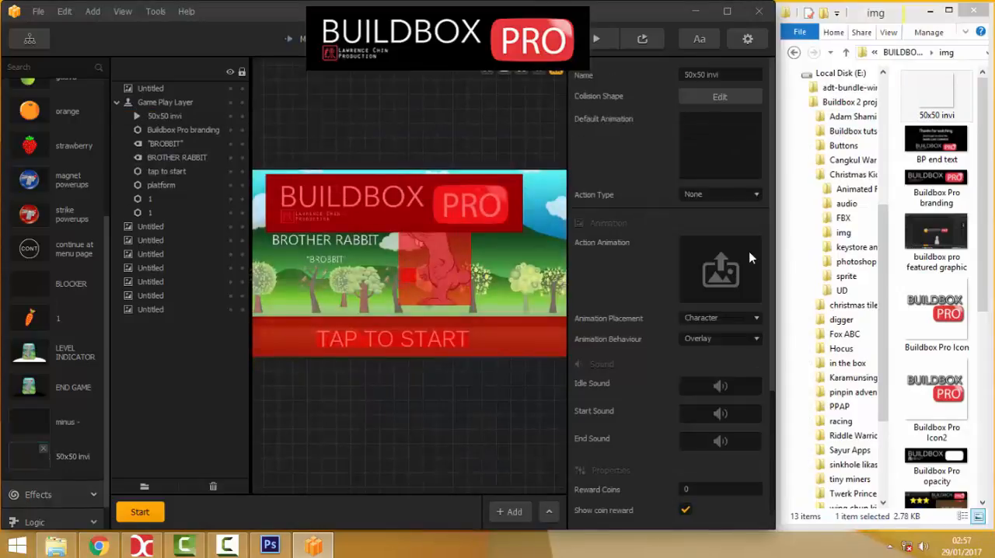
{"action": "left_click", "coordinate": [692, 194]}
{"action": "left_click", "coordinate": [697, 224]}
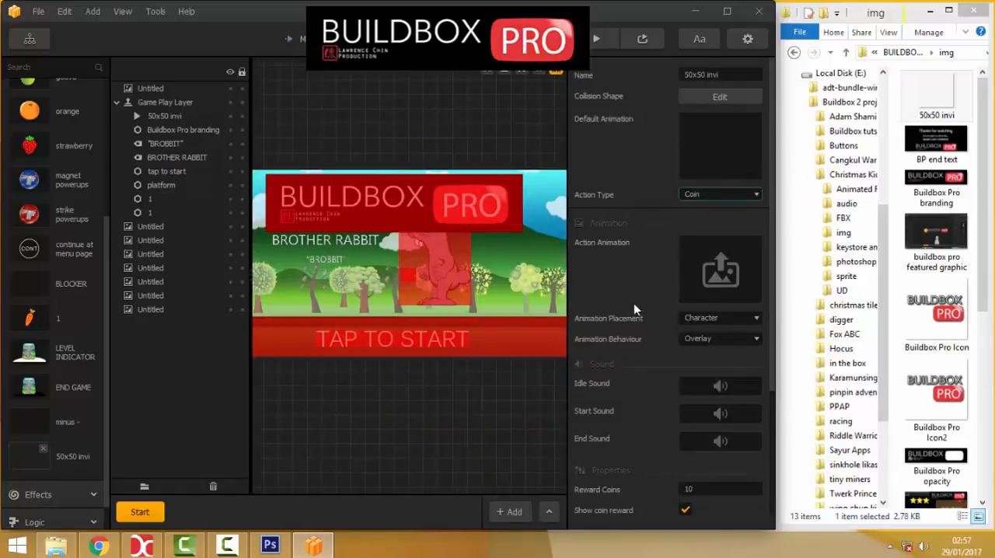
Set the 50x50 invi action's animation placement to Powerup and its animation behaviour to Replace.
{"action": "left_click", "coordinate": [707, 318]}
{"action": "left_click", "coordinate": [705, 347]}
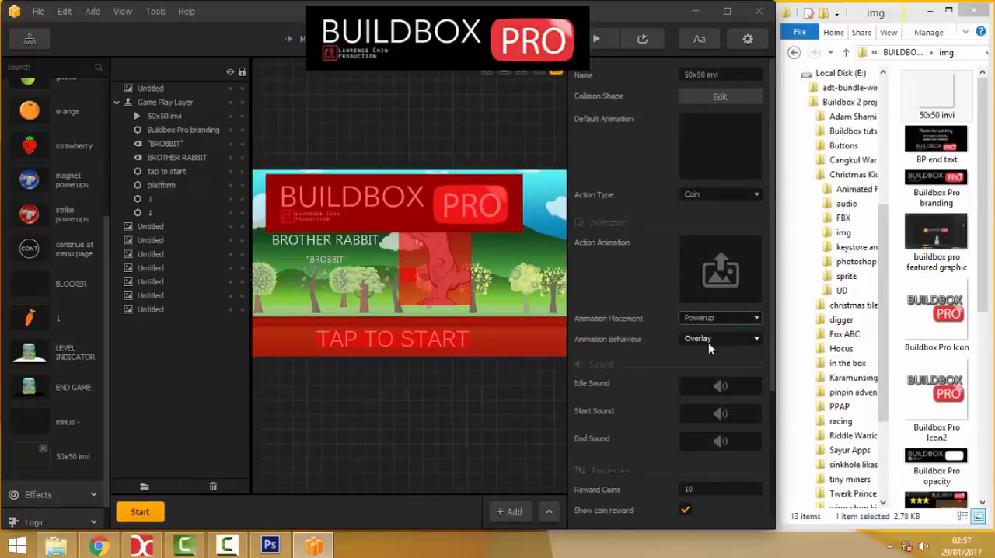
{"action": "left_click", "coordinate": [697, 339]}
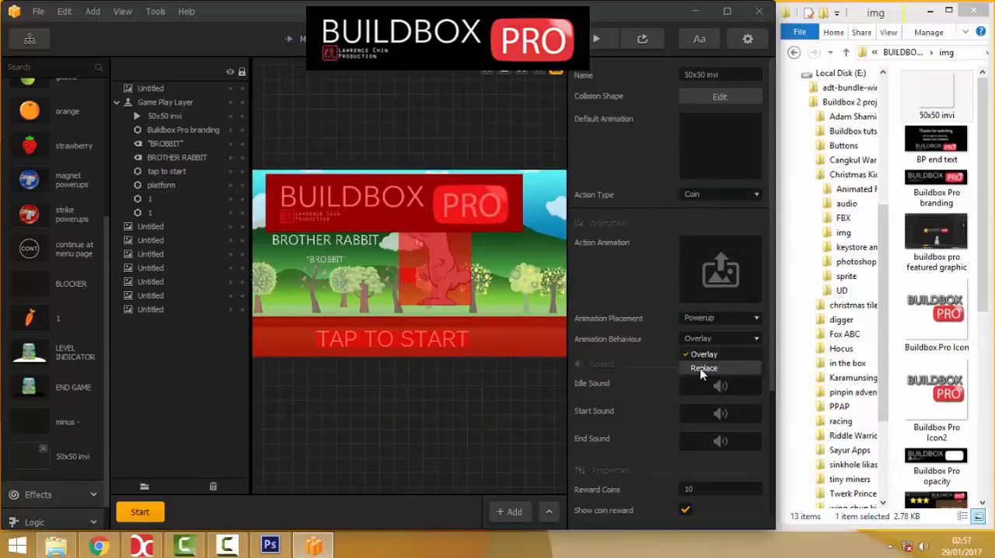
{"action": "left_click", "coordinate": [699, 367]}
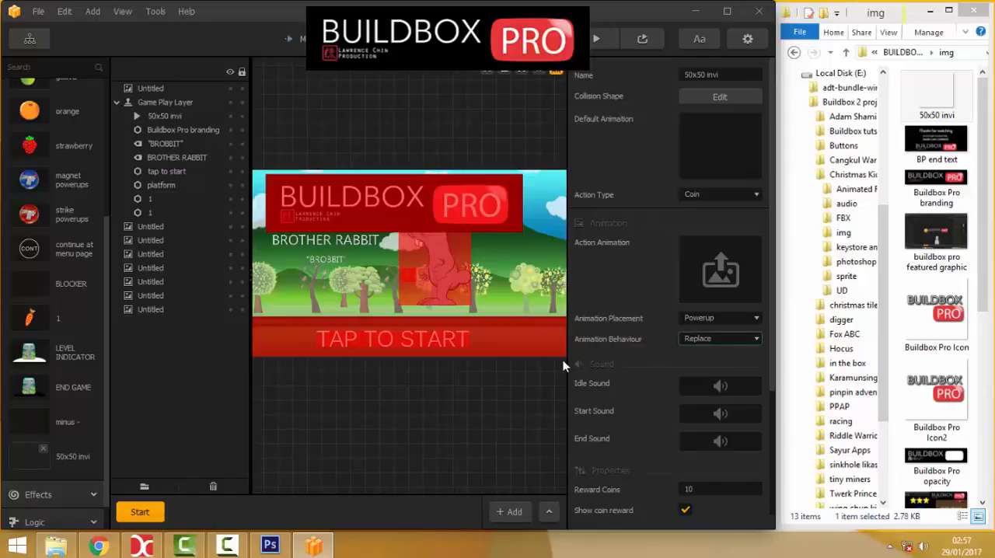
Set the "minus -" action's animation placement to Powerup and its animation behaviour to Replace.
{"action": "left_click", "coordinate": [27, 430]}
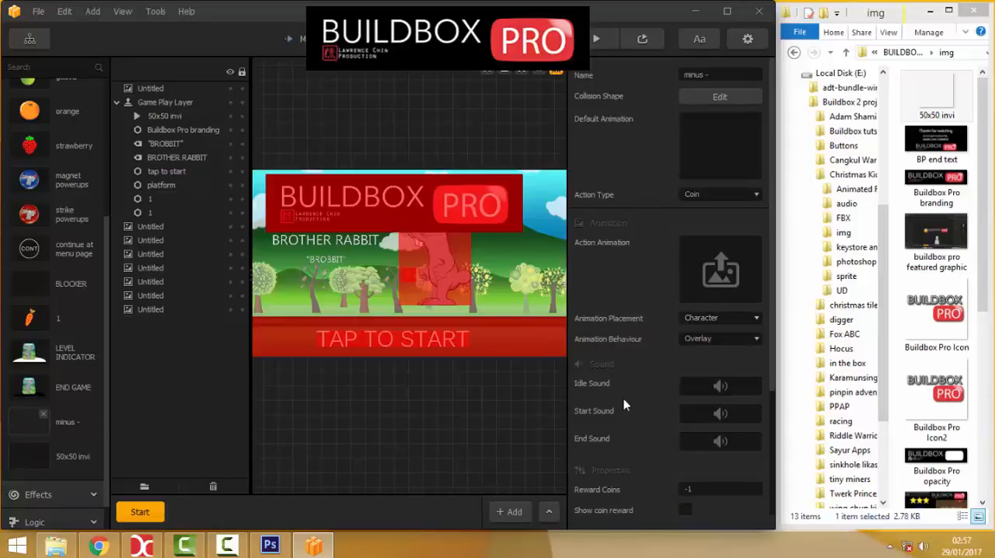
{"action": "left_click", "coordinate": [696, 318]}
{"action": "left_click", "coordinate": [696, 333]}
{"action": "left_click", "coordinate": [695, 340]}
{"action": "left_click", "coordinate": [699, 368]}
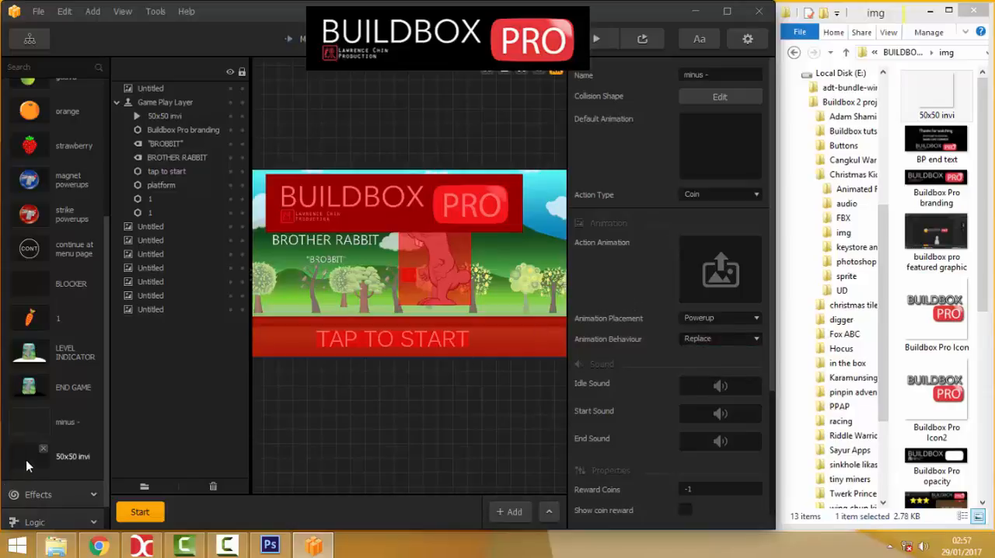
Rename the 50x50 invi action as "20 seconds".
{"action": "left_click", "coordinate": [67, 457]}
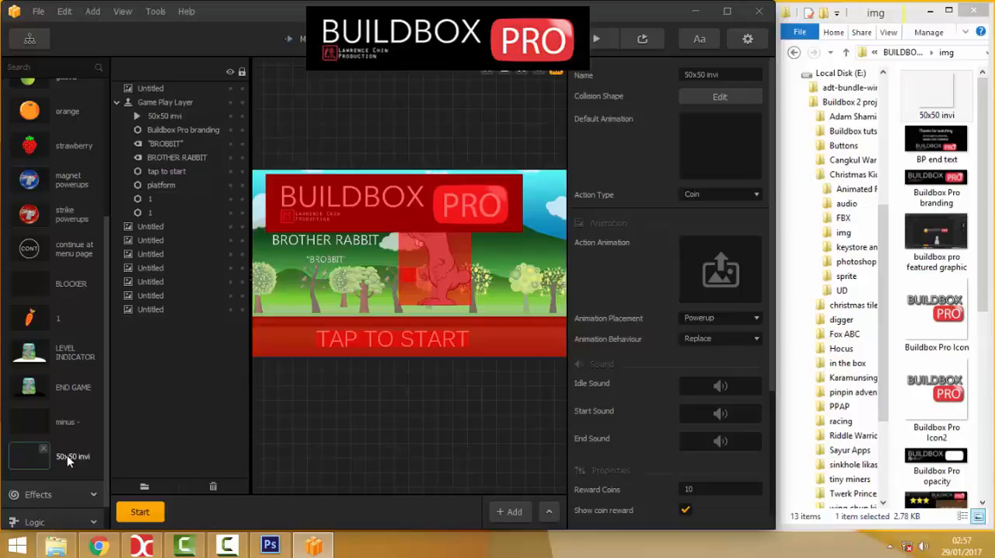
{"action": "left_click", "coordinate": [702, 75]}
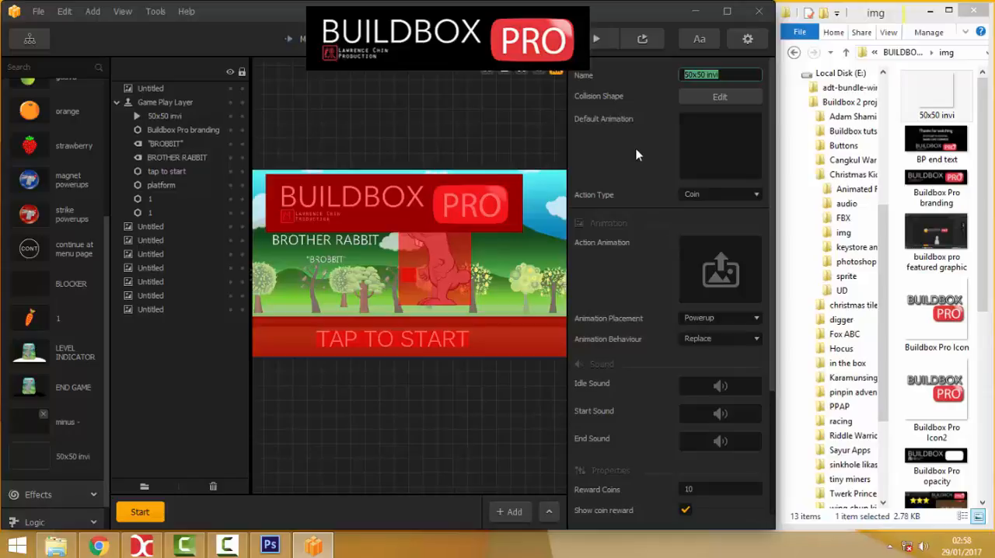
{"action": "type", "text": "20 seconds"}
{"action": "key", "text": "Return"}
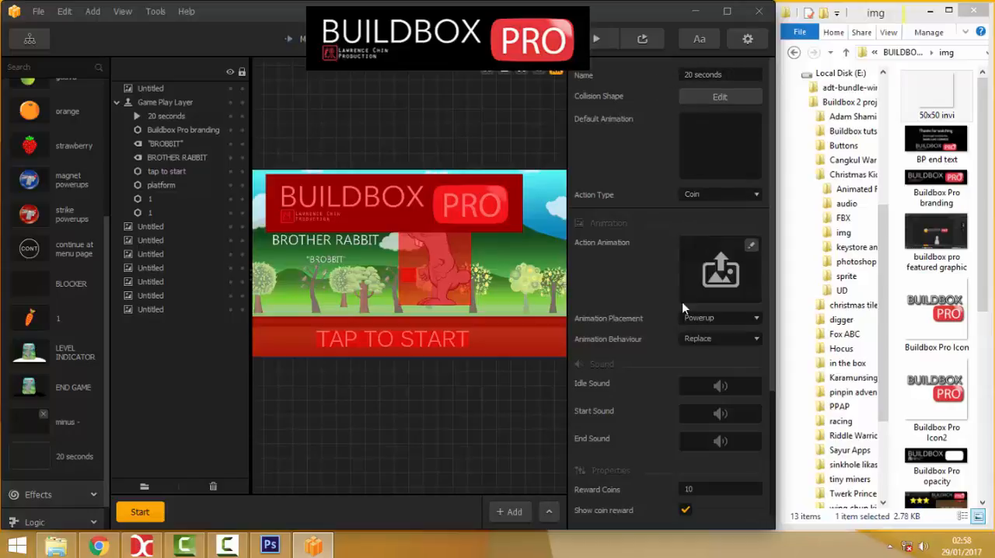
Set the "20 seconds" action's reward coins to 20.
{"action": "scroll", "coordinate": [638, 305], "scroll_direction": "down", "scroll_amount": 2}
{"action": "left_click_drag", "start_coordinate": [696, 366], "coordinate": [649, 369]}
{"action": "type", "text": "2"}
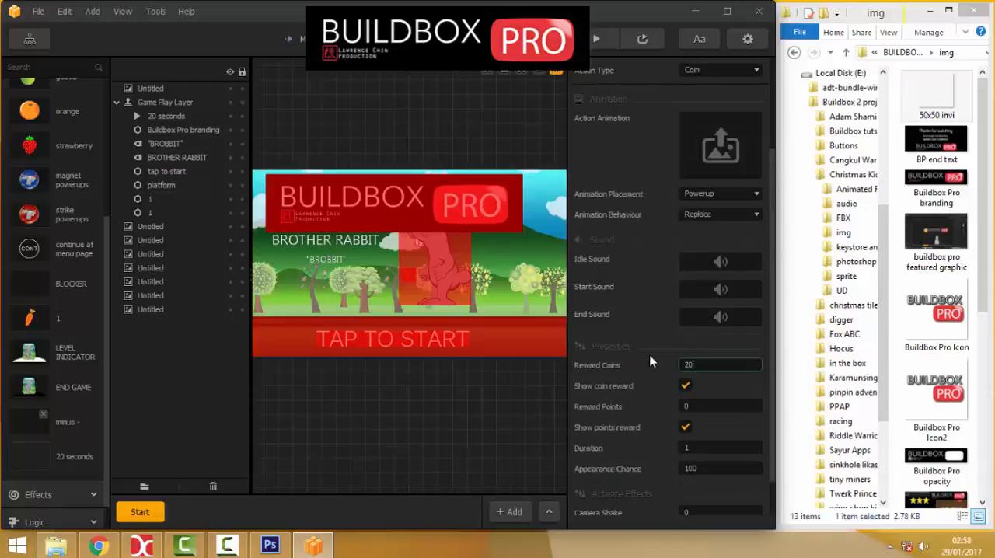
{"action": "key", "text": "Return"}
Open the Game Field world's Start scene from the node map.
{"action": "left_click", "coordinate": [30, 39]}
{"action": "double_click", "coordinate": [317, 249]}
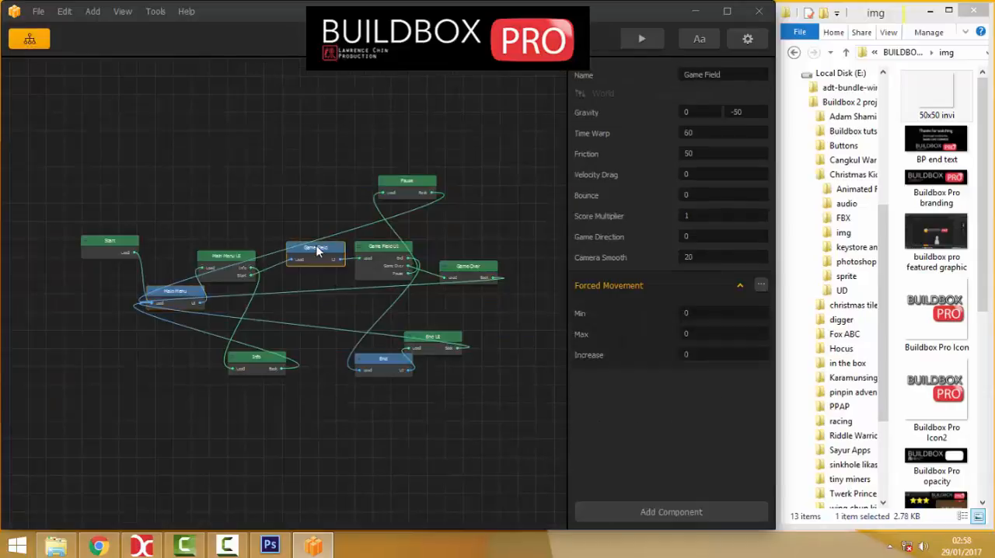
{"action": "scroll", "coordinate": [315, 251], "scroll_direction": "down", "scroll_amount": 2}
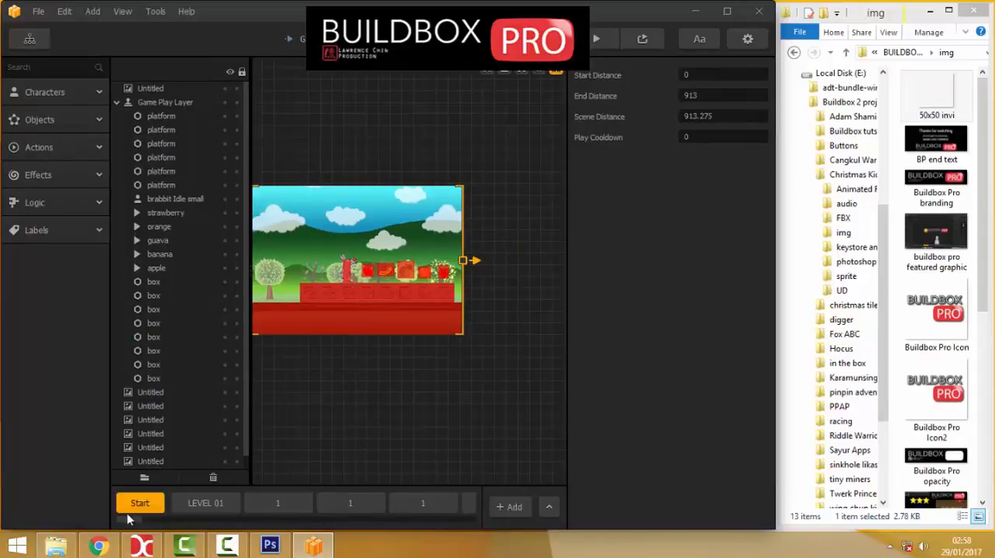
{"action": "scroll", "coordinate": [369, 379], "scroll_direction": "down", "scroll_amount": 1}
{"action": "right_click_drag", "start_coordinate": [370, 379], "coordinate": [399, 349]}
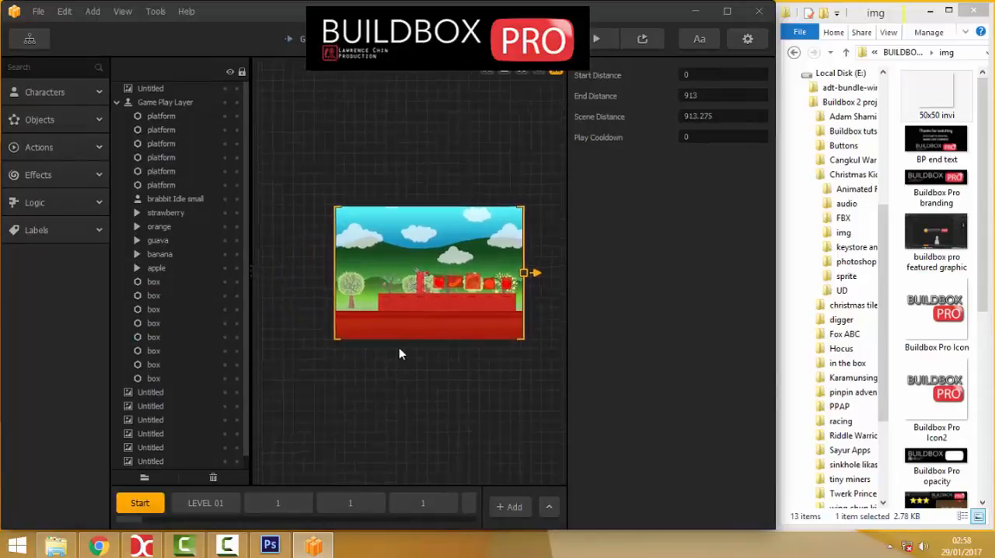
{"action": "scroll", "coordinate": [405, 349], "scroll_direction": "up", "scroll_amount": 2}
{"action": "left_click", "coordinate": [30, 41]}
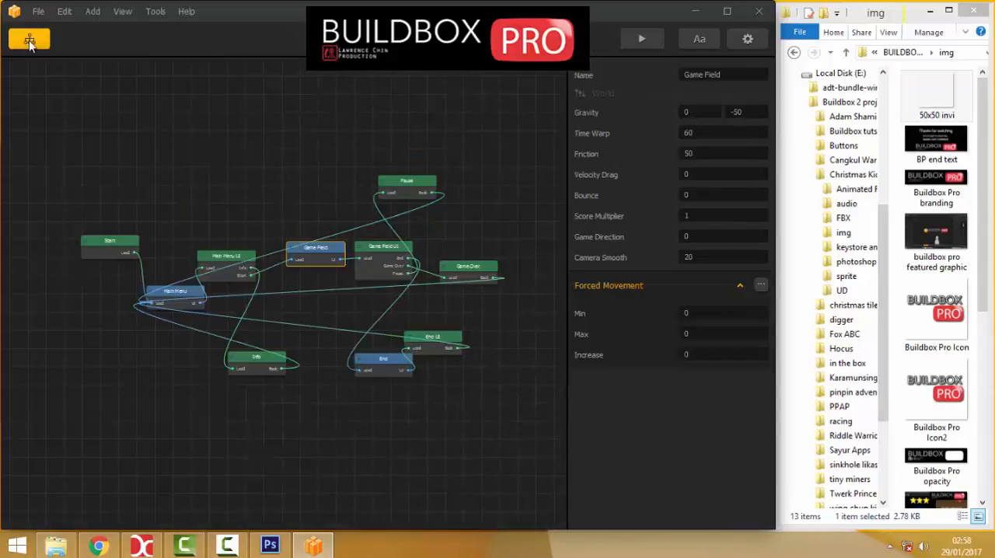
{"action": "left_click", "coordinate": [309, 263]}
{"action": "scroll", "coordinate": [309, 263], "scroll_direction": "up", "scroll_amount": 3}
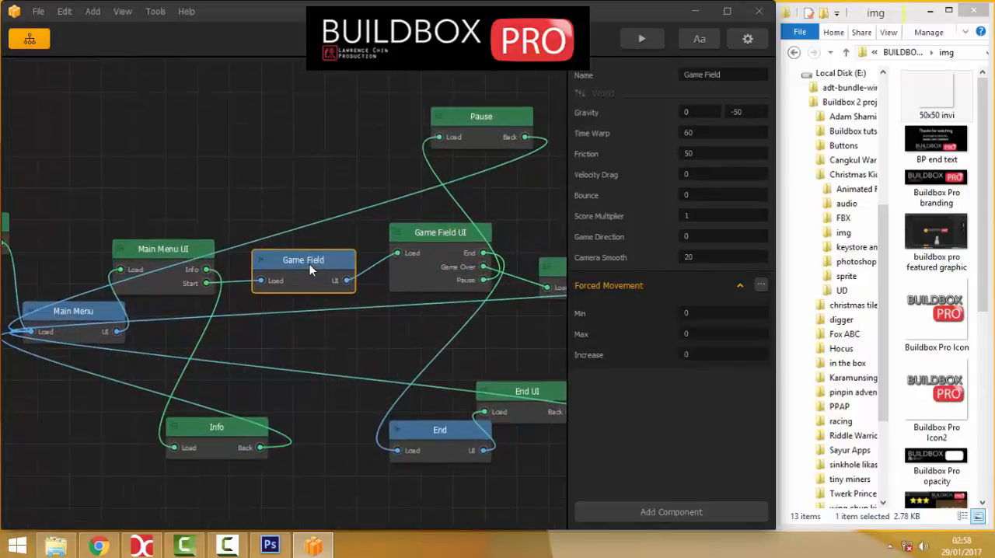
{"action": "double_click", "coordinate": [309, 264]}
Place the "20 seconds" action over the rabbit character's head in the Game Field Start scene, at about (414, 302).
{"action": "scroll", "coordinate": [311, 262], "scroll_direction": "up", "scroll_amount": 2}
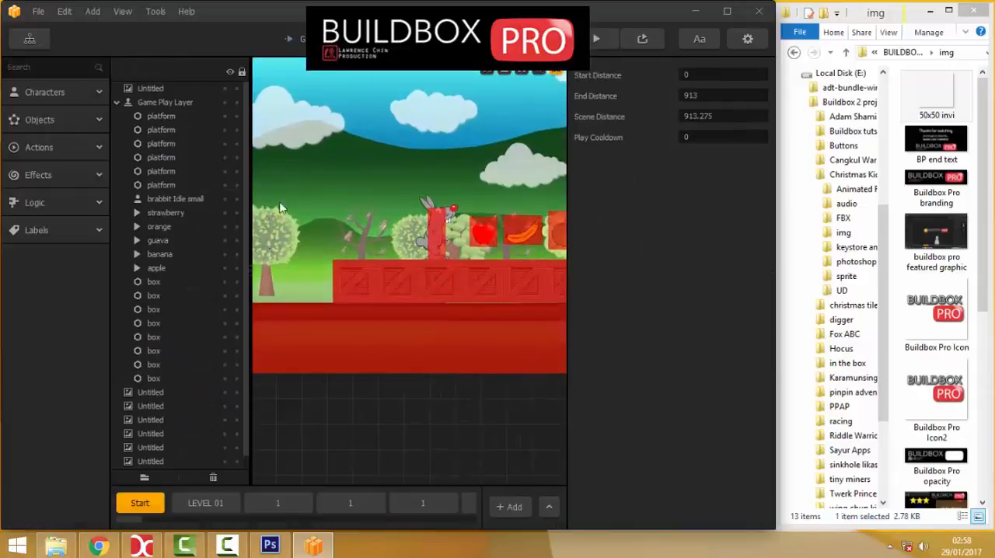
{"action": "scroll", "coordinate": [436, 233], "scroll_direction": "up", "scroll_amount": 3}
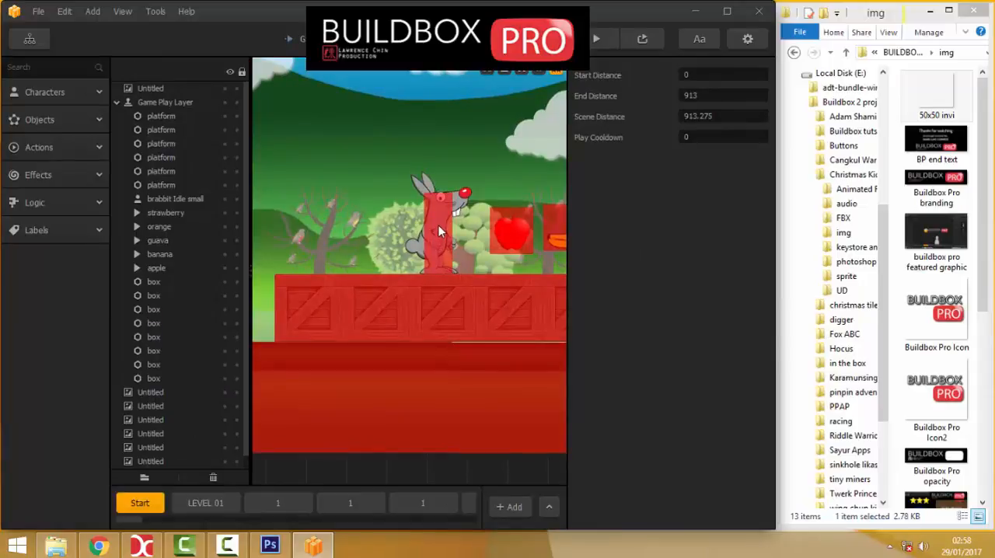
{"action": "scroll", "coordinate": [440, 232], "scroll_direction": "up", "scroll_amount": 2}
{"action": "left_click", "coordinate": [440, 230]}
{"action": "scroll", "coordinate": [424, 222], "scroll_direction": "down", "scroll_amount": 1}
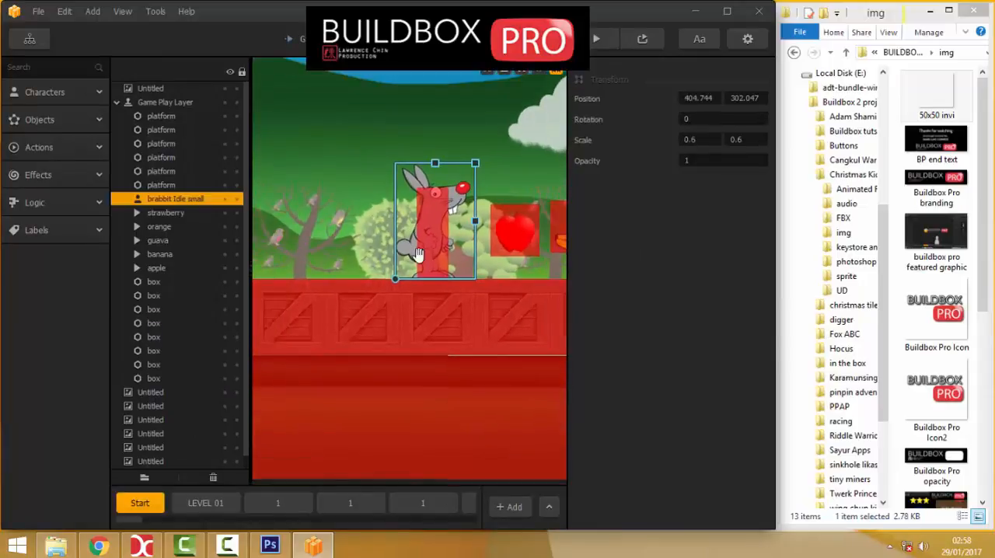
{"action": "scroll", "coordinate": [384, 267], "scroll_direction": "down", "scroll_amount": 1}
{"action": "scroll", "coordinate": [384, 266], "scroll_direction": "up", "scroll_amount": 1}
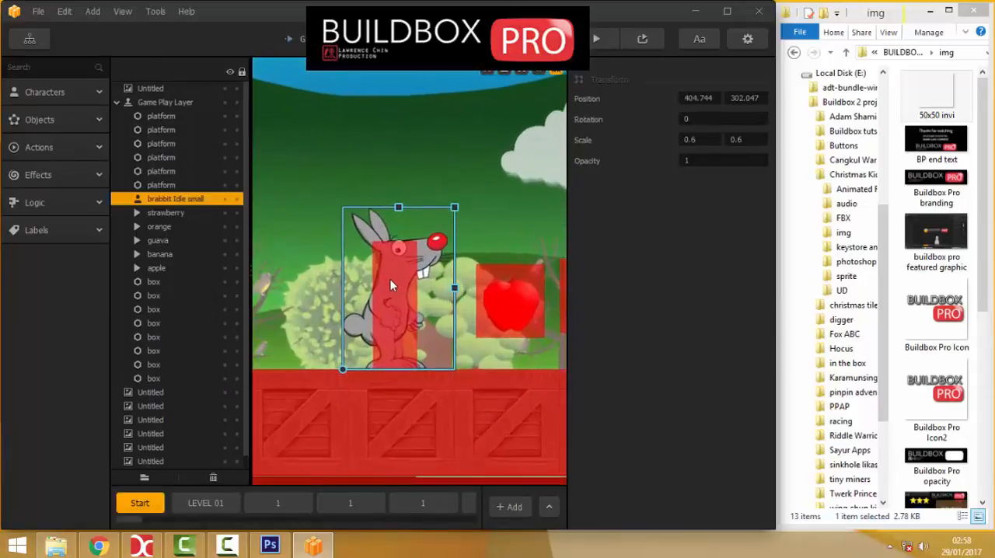
{"action": "left_click", "coordinate": [28, 150]}
{"action": "scroll", "coordinate": [45, 236], "scroll_direction": "down", "scroll_amount": 5}
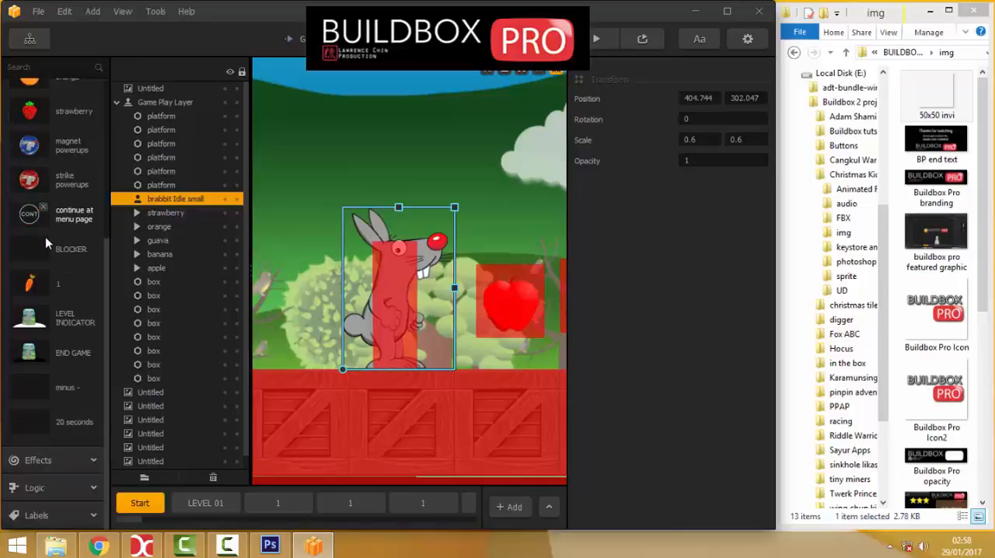
{"action": "left_click_drag", "start_coordinate": [25, 433], "coordinate": [392, 270]}
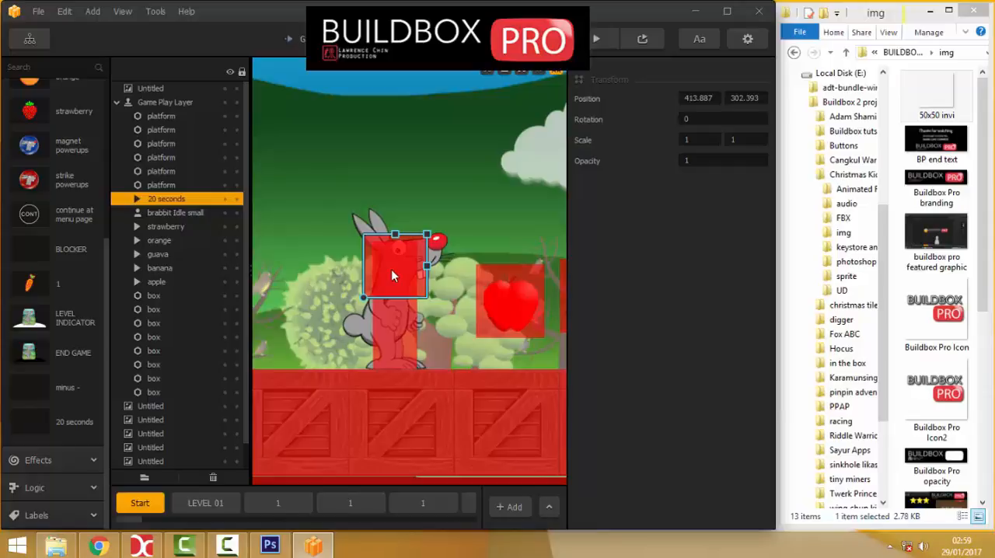
{"action": "left_click", "coordinate": [377, 187]}
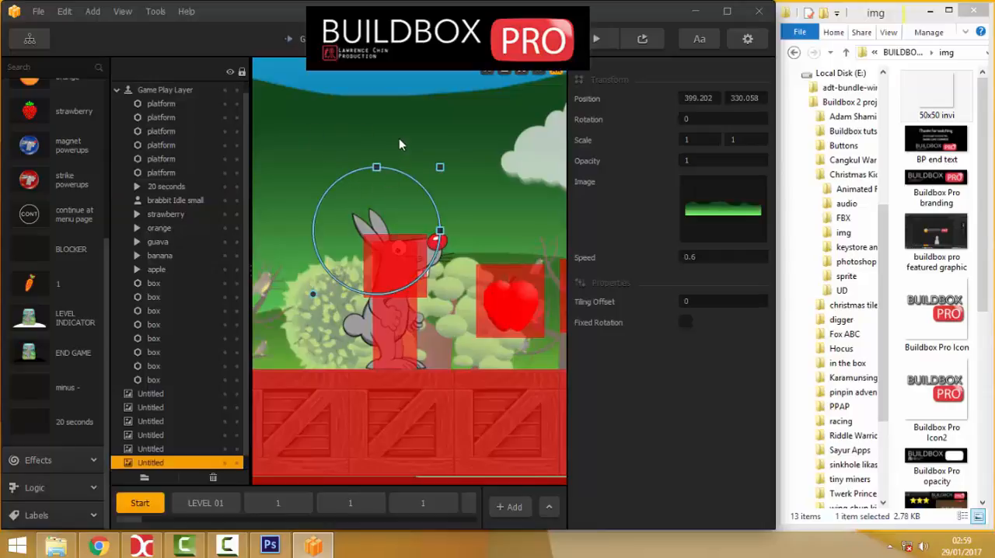
{"action": "scroll", "coordinate": [399, 138], "scroll_direction": "down", "scroll_amount": 2}
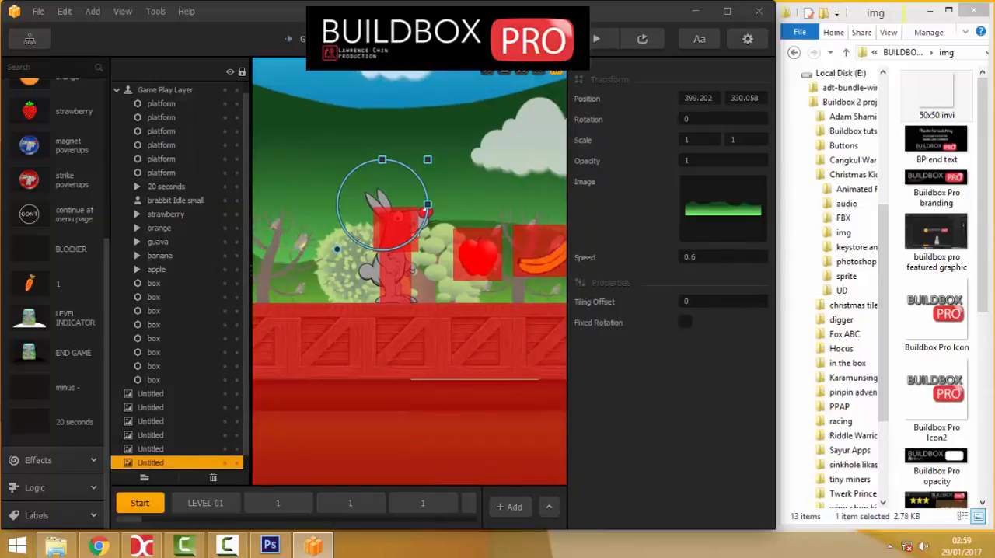
Add an Ebrima label to the Game Field UI near the top centre of the layout, at about (533, 549).
{"action": "left_click", "coordinate": [30, 39]}
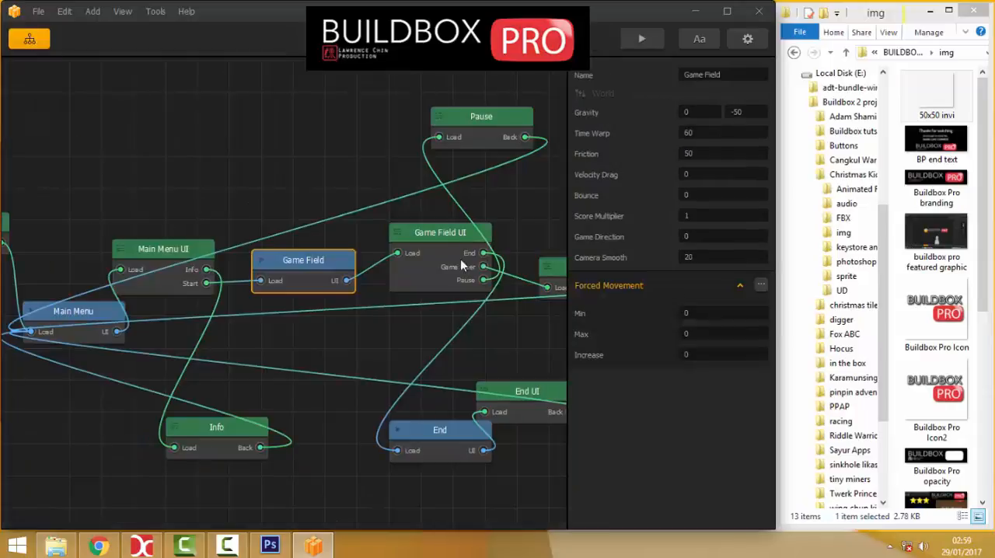
{"action": "double_click", "coordinate": [437, 266]}
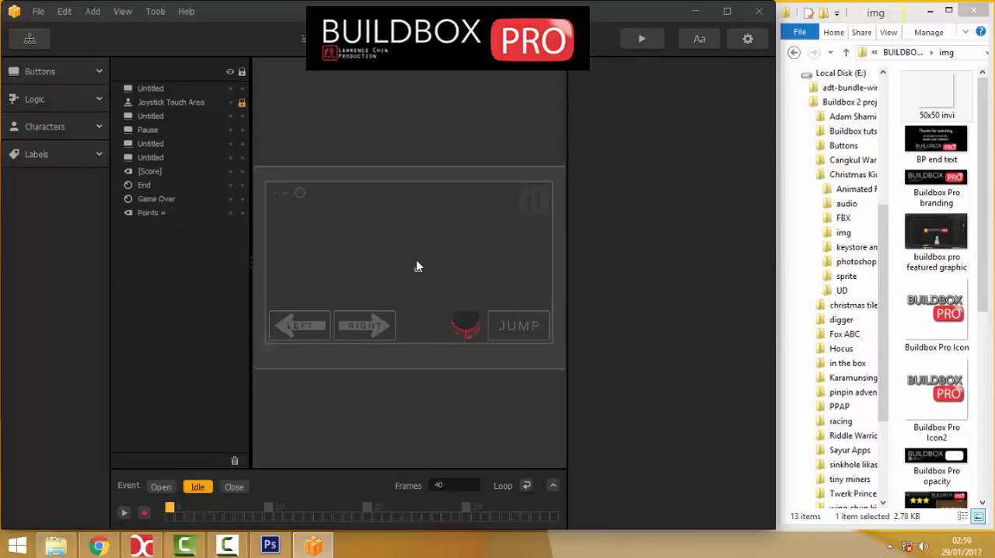
{"action": "left_click", "coordinate": [36, 154]}
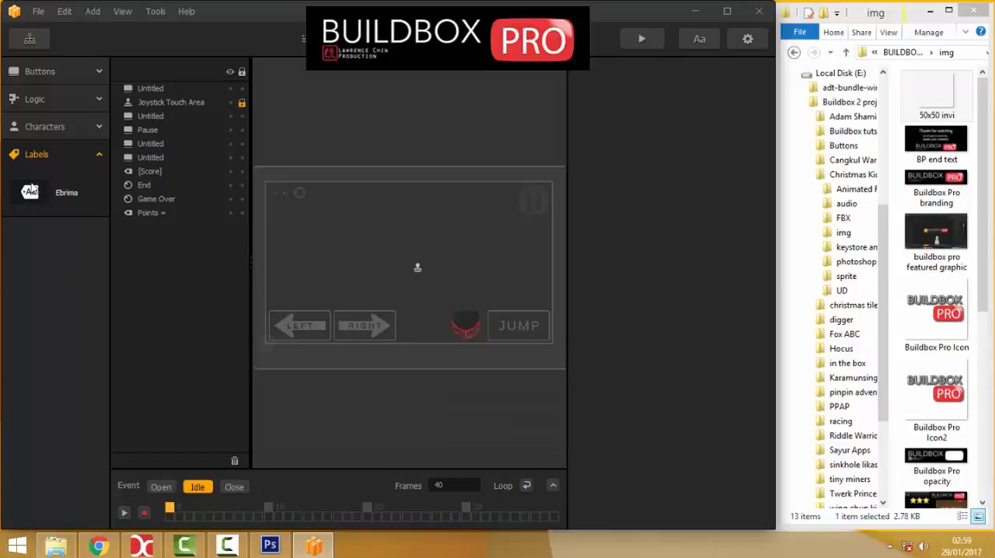
{"action": "left_click_drag", "start_coordinate": [31, 195], "coordinate": [397, 207]}
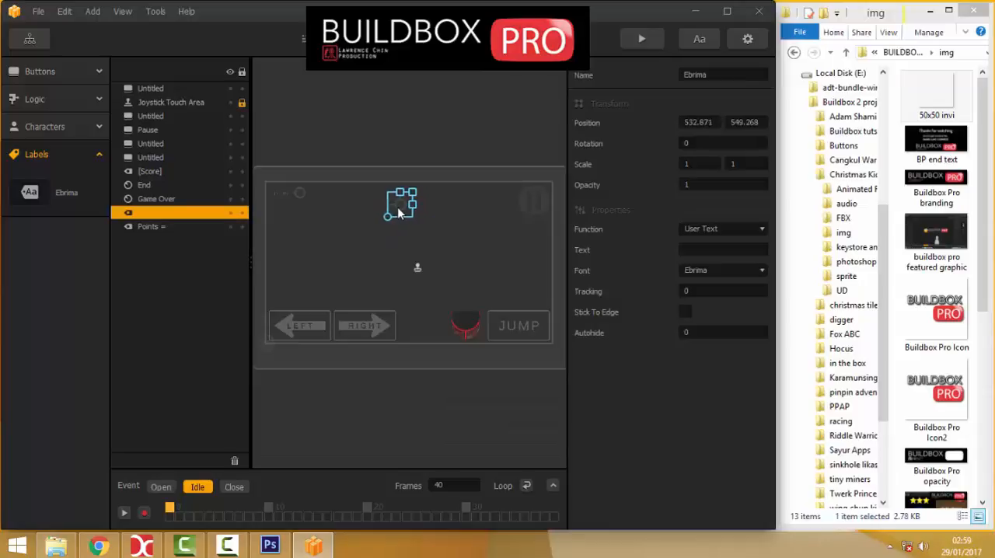
Set the new label's function to Score and its score type to Coins, and change which amount it displays.
{"action": "left_click", "coordinate": [708, 228]}
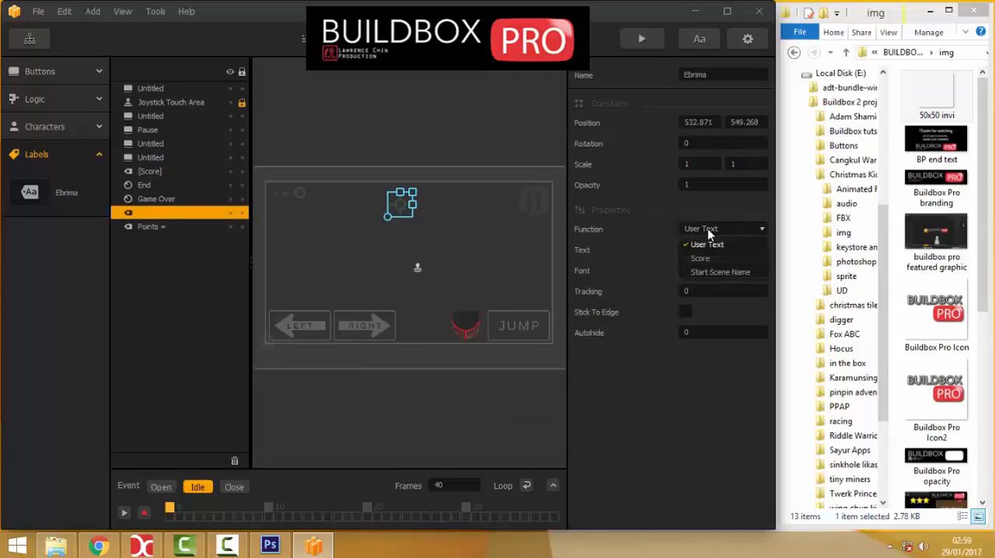
{"action": "left_click", "coordinate": [699, 257]}
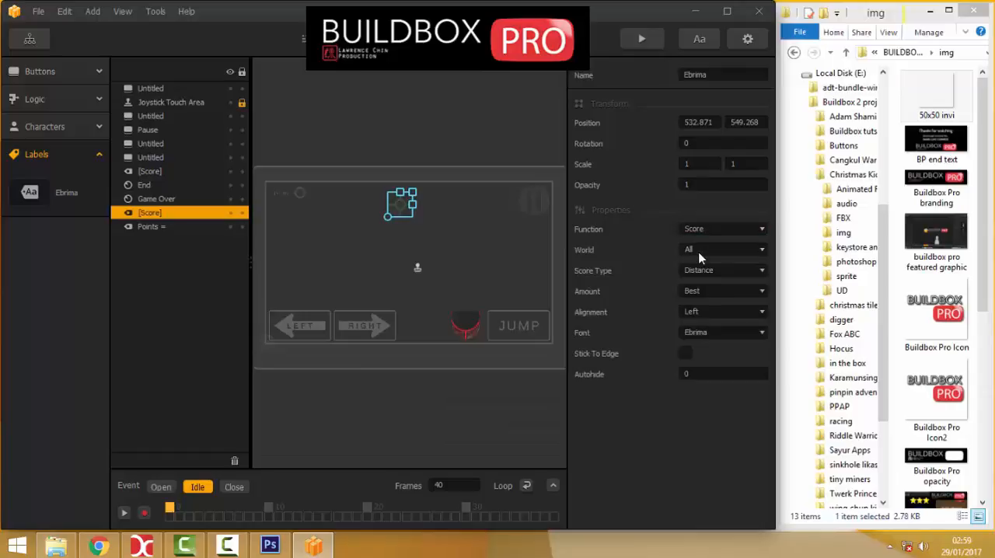
{"action": "left_click", "coordinate": [701, 269]}
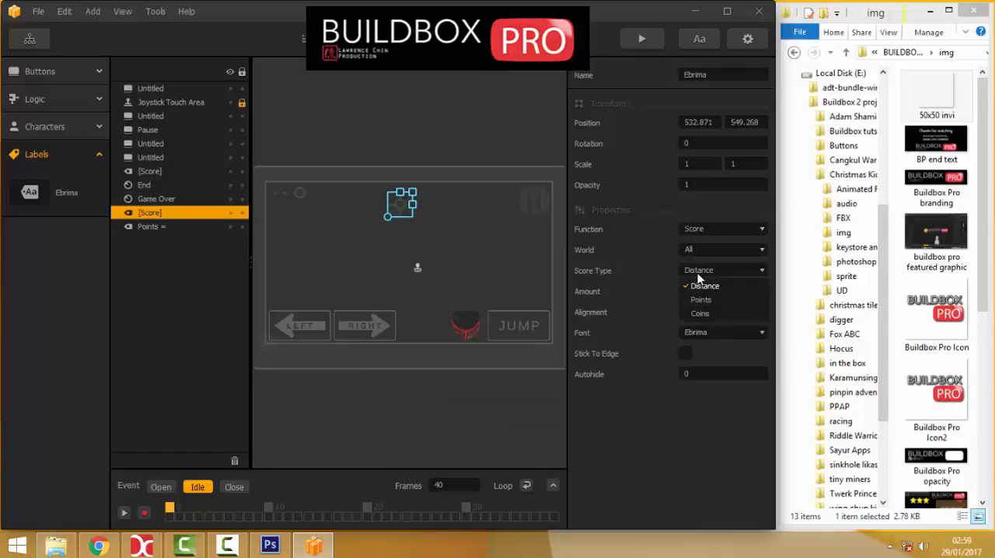
{"action": "left_click", "coordinate": [702, 312]}
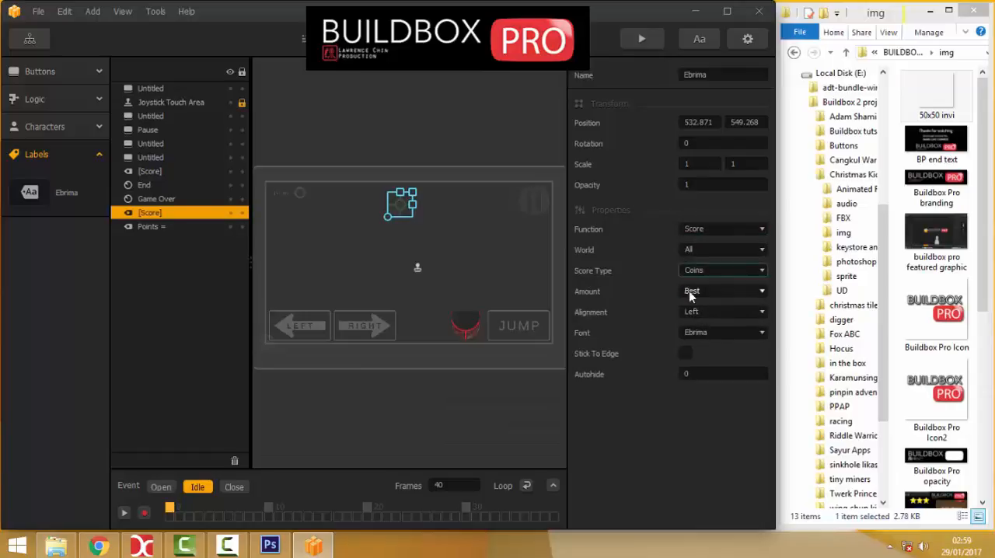
{"action": "left_click", "coordinate": [689, 292]}
{"action": "left_click", "coordinate": [700, 334]}
{"action": "left_click", "coordinate": [382, 126]}
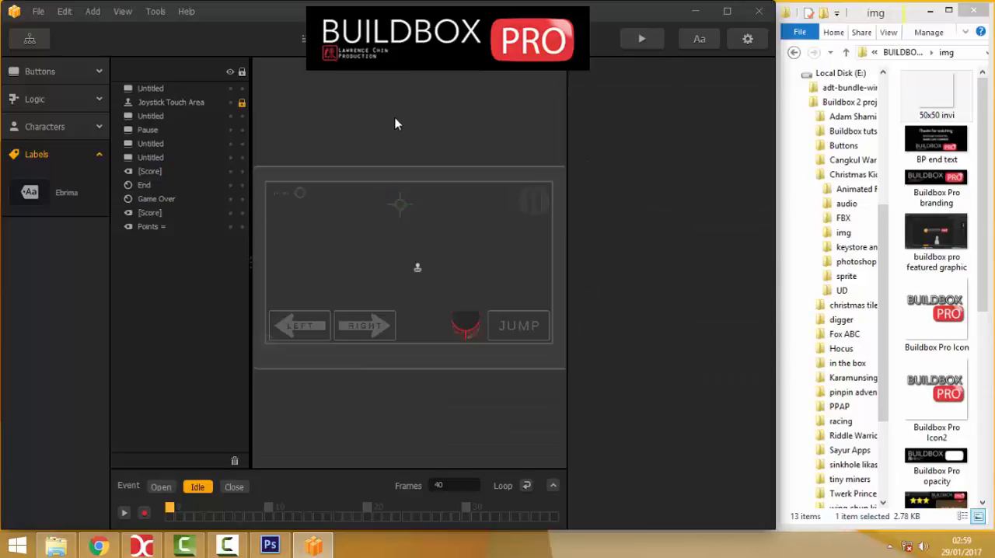
Preview the game and start play to check the coin label and the "20 seconds" action, then close the preview.
{"action": "left_click", "coordinate": [639, 38]}
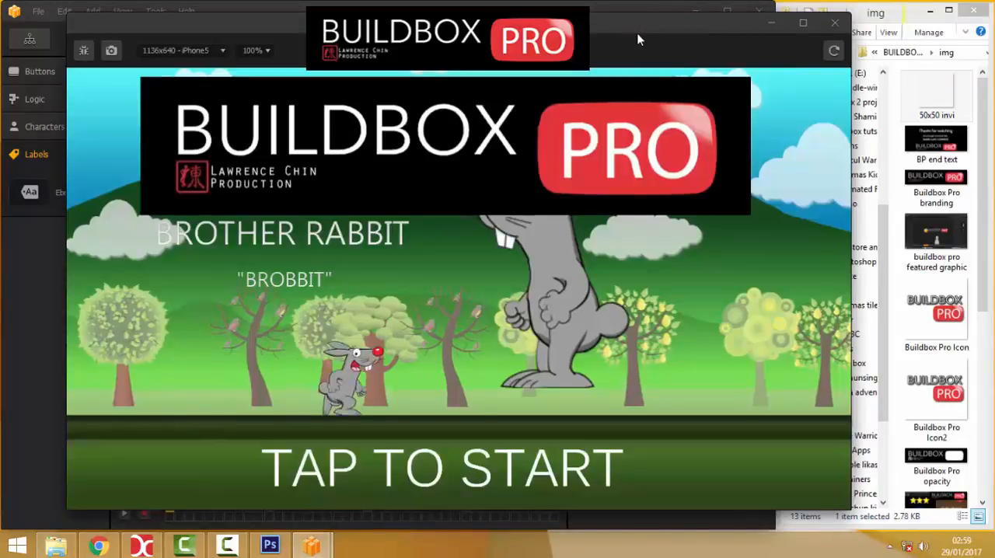
{"action": "left_click", "coordinate": [432, 453]}
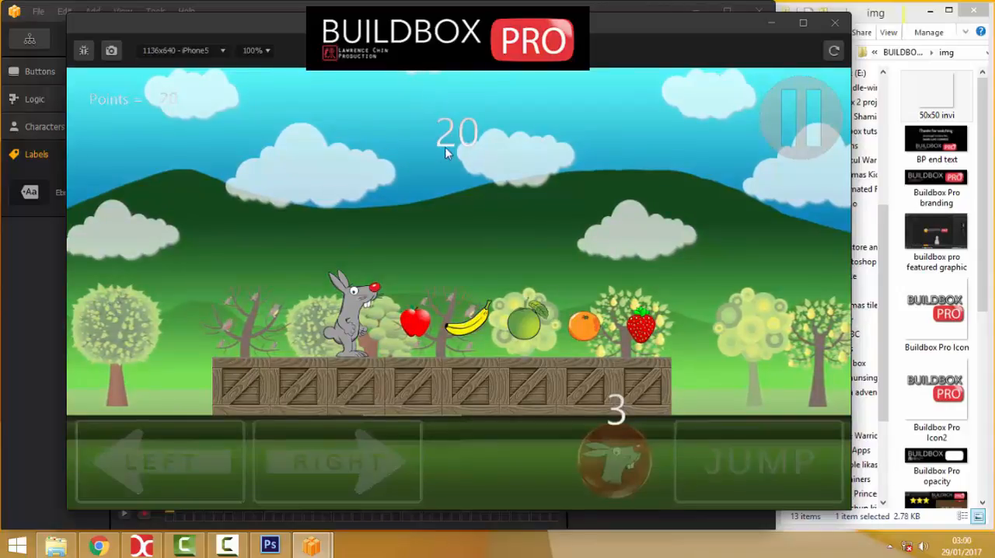
{"action": "left_click", "coordinate": [835, 23]}
Place the invi object above the rabbit in the Game Field Start scene, at about (414, 372).
{"action": "left_click", "coordinate": [32, 38]}
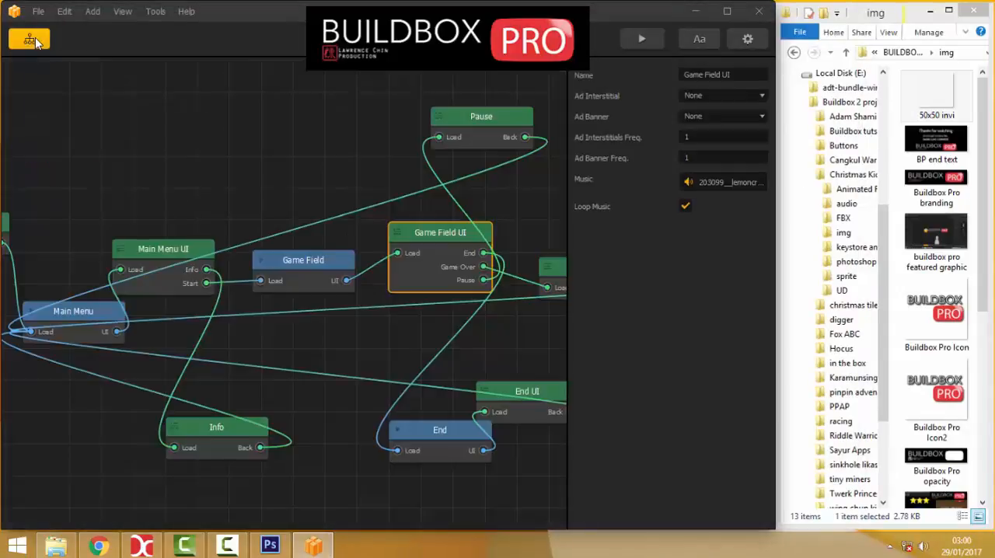
{"action": "double_click", "coordinate": [303, 266]}
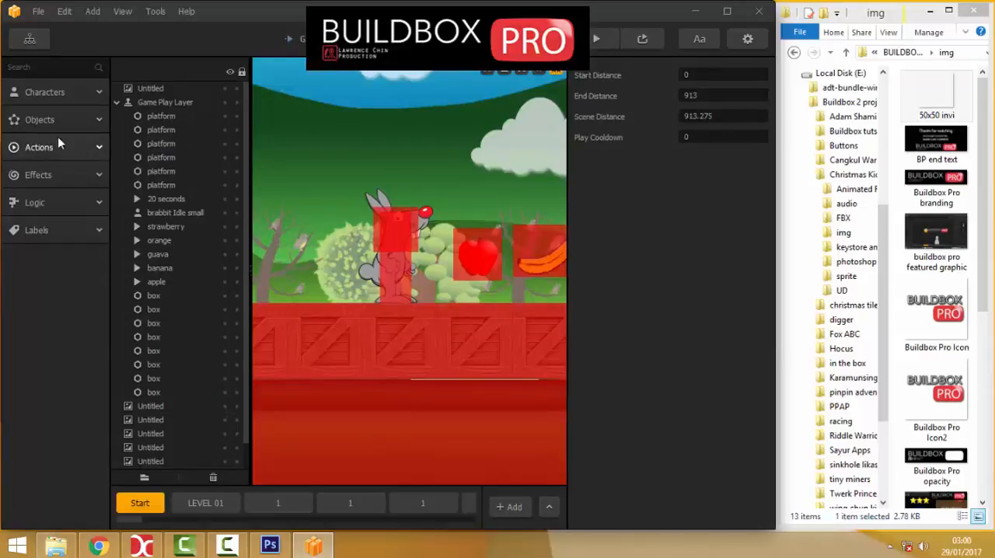
{"action": "left_click", "coordinate": [46, 120]}
{"action": "scroll", "coordinate": [48, 265], "scroll_direction": "down", "scroll_amount": 5}
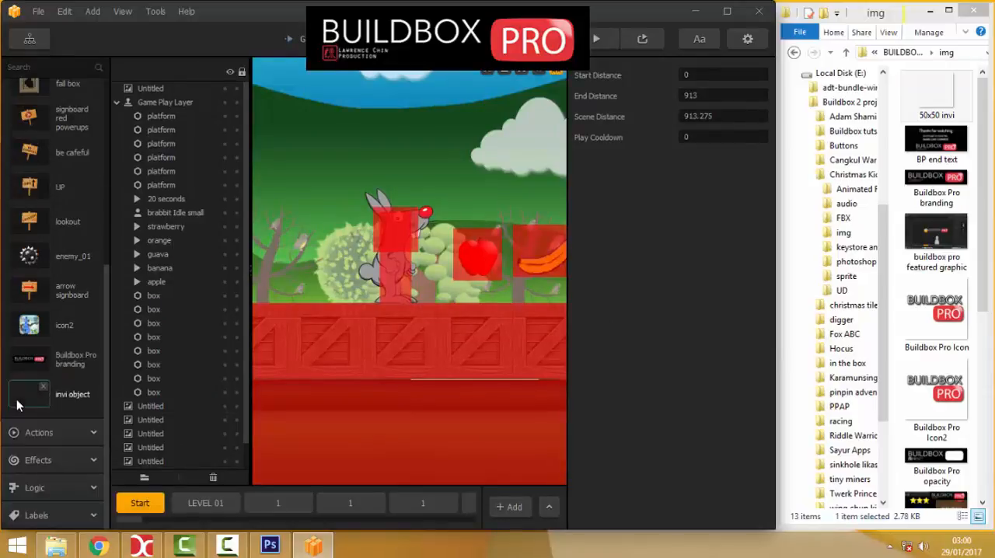
{"action": "left_click_drag", "start_coordinate": [31, 394], "coordinate": [399, 171]}
{"action": "scroll", "coordinate": [396, 178], "scroll_direction": "up", "scroll_amount": 2}
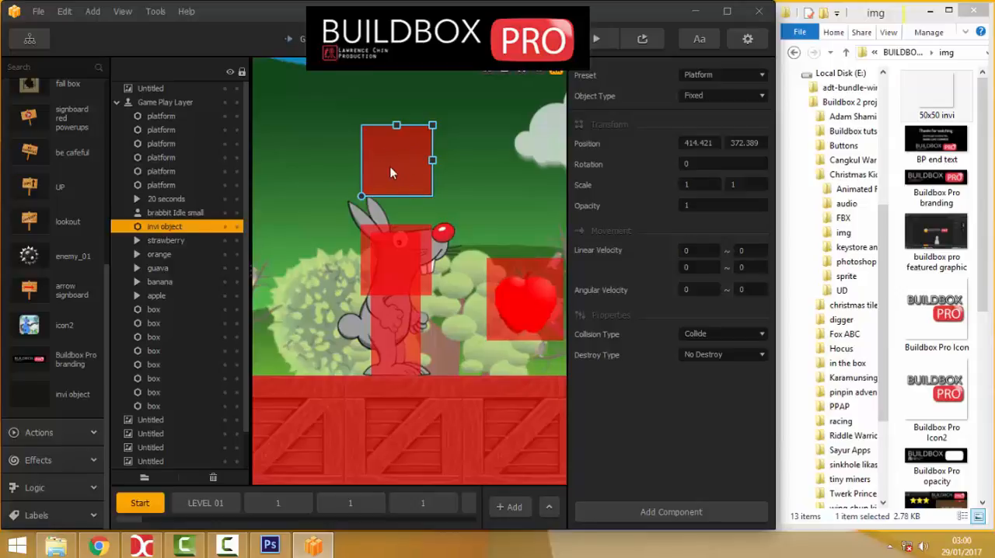
Add a Spawner component to the invi object above the rabbit.
{"action": "left_click", "coordinate": [652, 512]}
{"action": "left_click", "coordinate": [669, 540]}
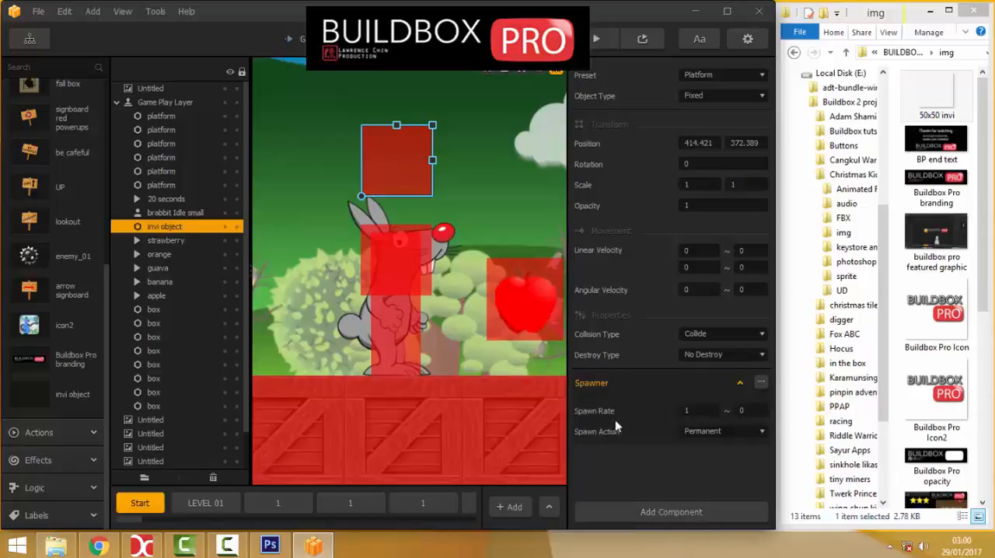
{"action": "left_click", "coordinate": [687, 412]}
{"action": "mouse_move", "coordinate": [388, 176]}
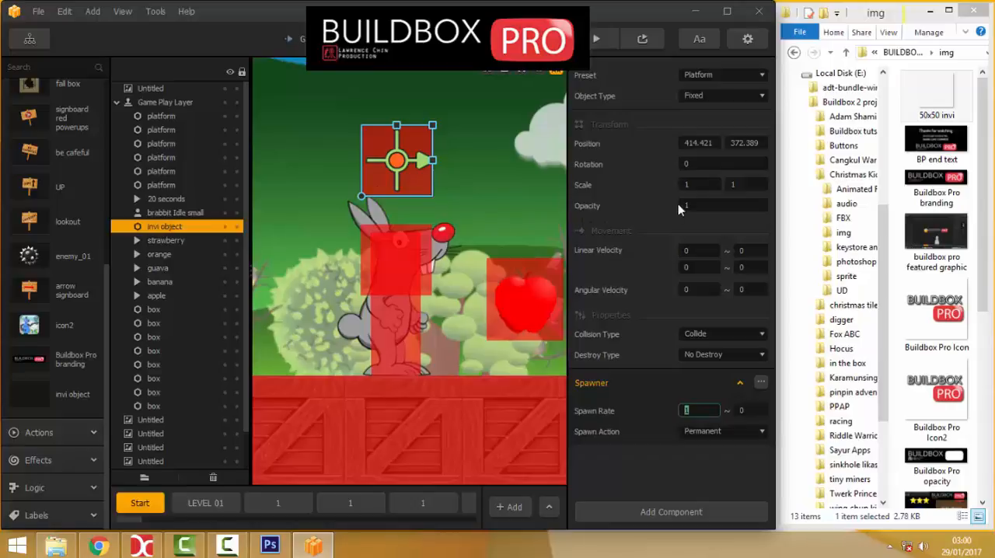
Set the invi object's scale to 0.5 in both directions.
{"action": "left_click", "coordinate": [697, 185]}
{"action": "type", "text": ".5"}
{"action": "key", "text": "Tab"}
{"action": "type", "text": ".5"}
{"action": "key", "text": "Return"}
Move the invi object down to about (413, 341) above the rabbit's head and the "20 seconds" action onto its body at about (414, 269).
{"action": "scroll", "coordinate": [395, 185], "scroll_direction": "up", "scroll_amount": 4}
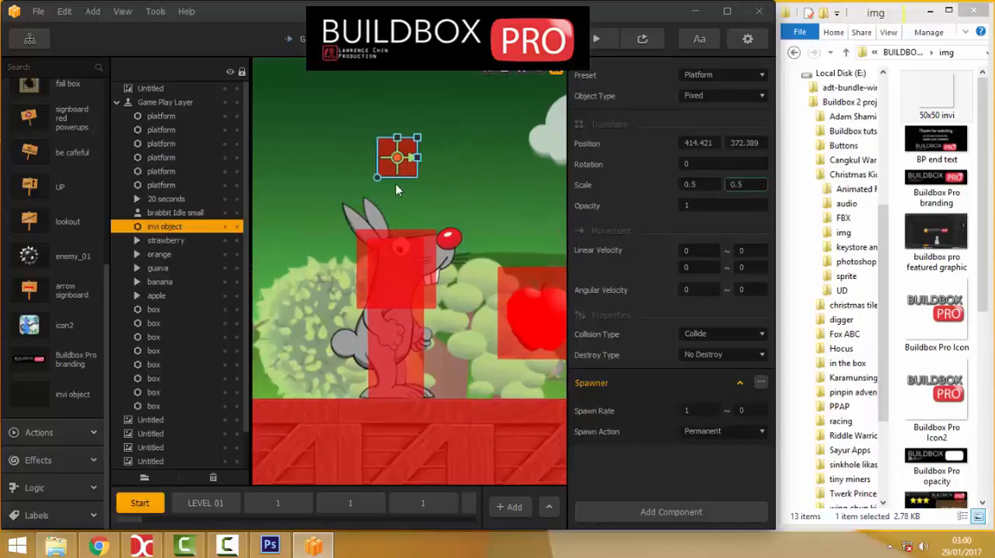
{"action": "left_click_drag", "start_coordinate": [390, 160], "coordinate": [389, 233]}
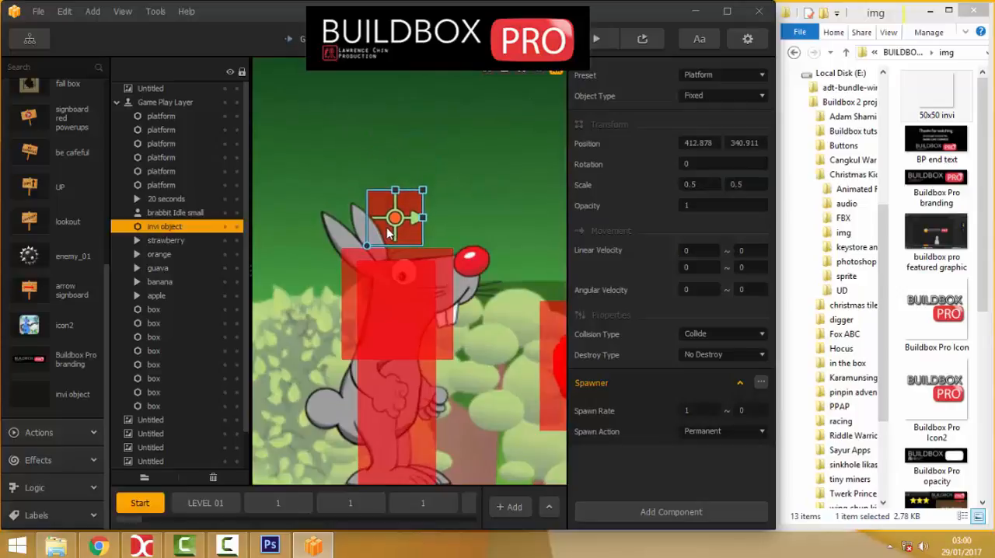
{"action": "left_click", "coordinate": [346, 272]}
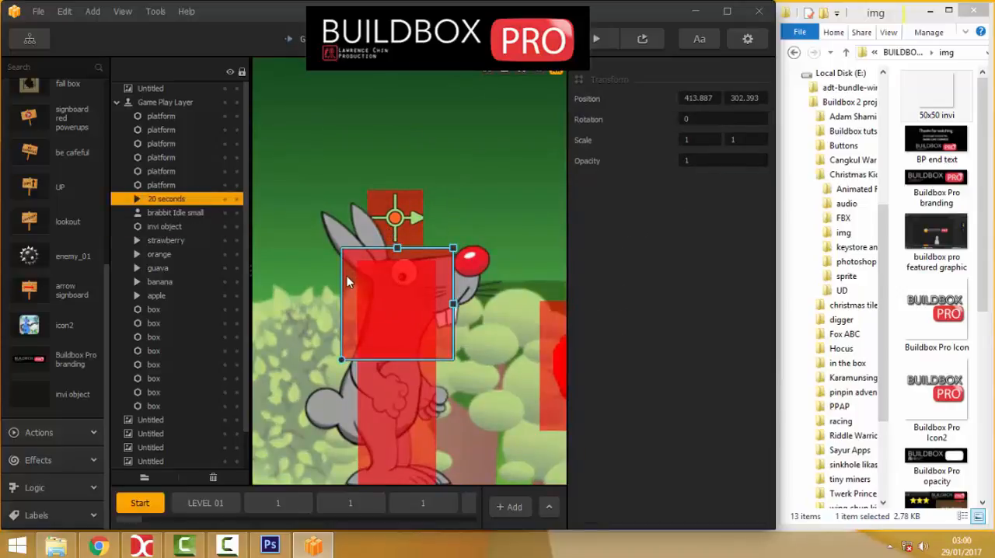
{"action": "left_click_drag", "start_coordinate": [347, 289], "coordinate": [346, 355]}
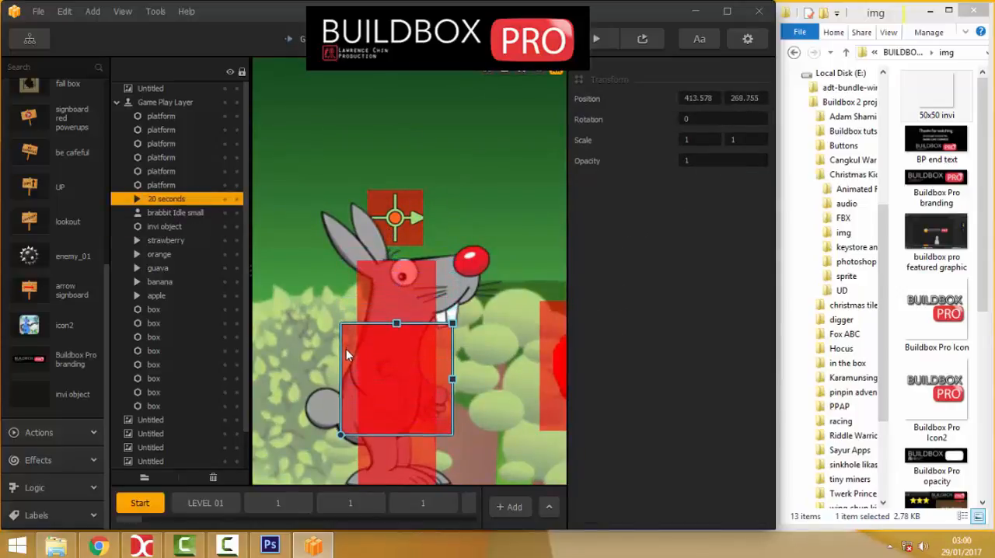
Move the invi object to about (419, 338) above the rabbit's head and the "20 seconds" action down to about (412, 258).
{"action": "left_click_drag", "start_coordinate": [388, 219], "coordinate": [401, 226]}
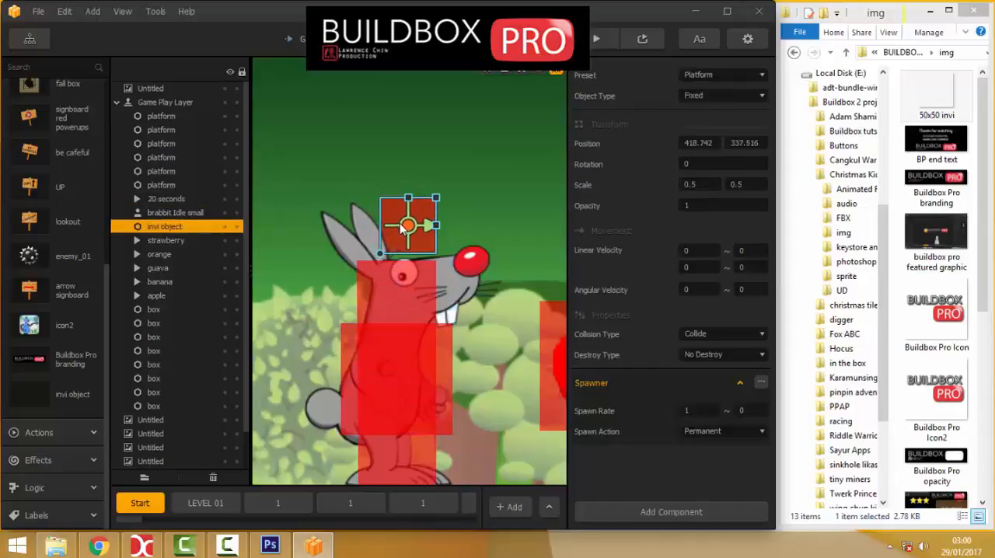
{"action": "left_click_drag", "start_coordinate": [359, 377], "coordinate": [357, 400]}
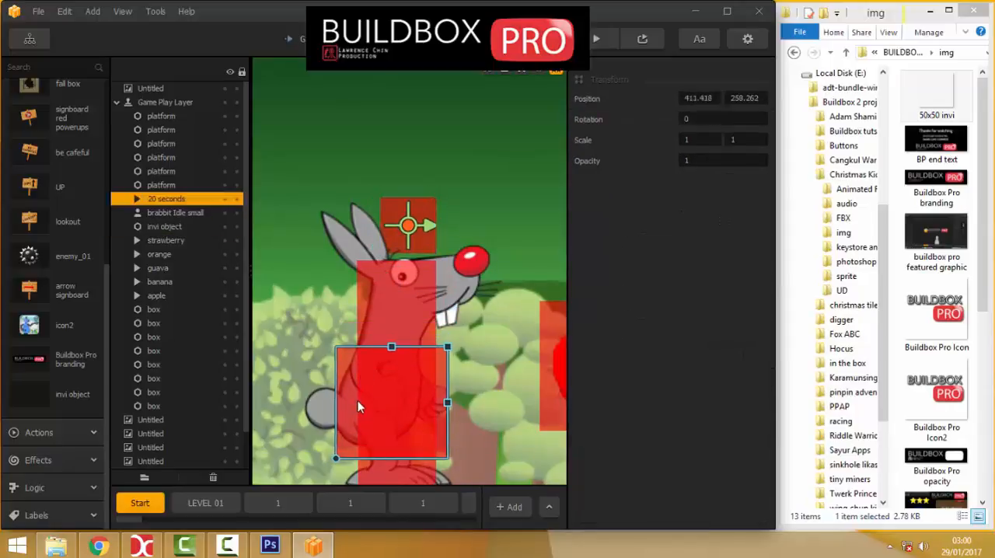
Set the vertical linear velocity of the invi object above the rabbit to -50.
{"action": "left_click", "coordinate": [416, 208]}
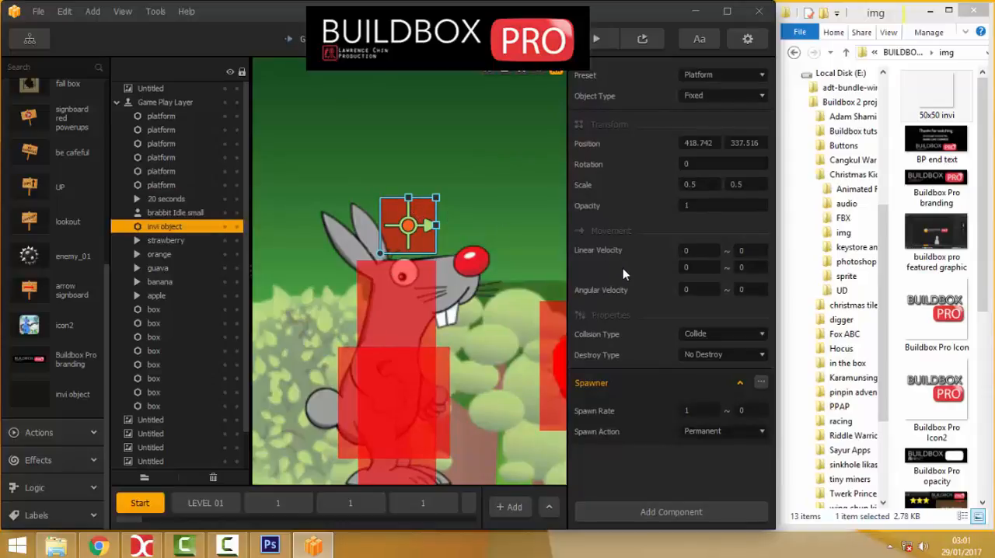
{"action": "left_click", "coordinate": [678, 271]}
{"action": "left_click", "coordinate": [686, 250]}
{"action": "key", "text": "Tab"}
Preview the game with Debug Mode on to check the invi object above the rabbit, and close the preview.
{"action": "left_click", "coordinate": [596, 39]}
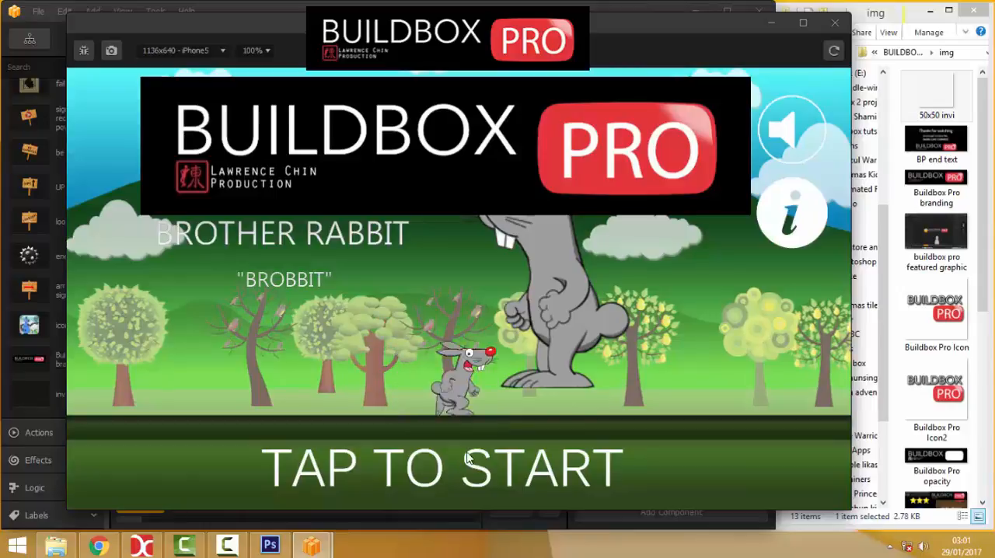
{"action": "left_click", "coordinate": [439, 428]}
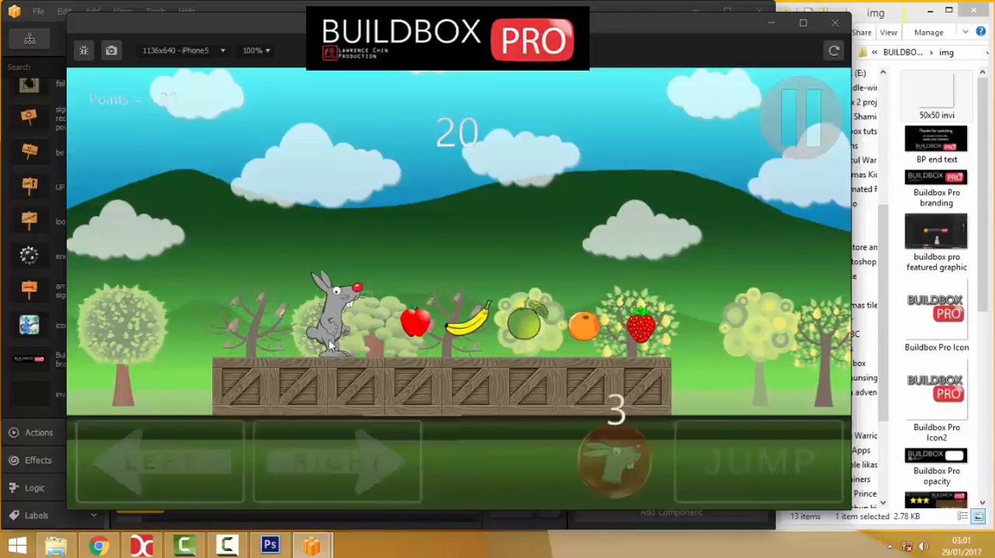
{"action": "left_click", "coordinate": [84, 49]}
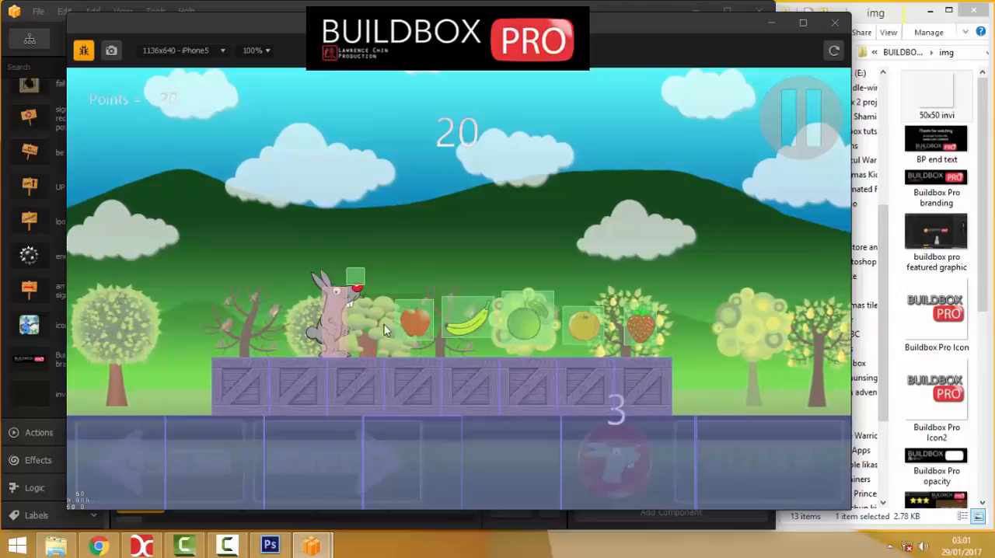
{"action": "left_click", "coordinate": [834, 28]}
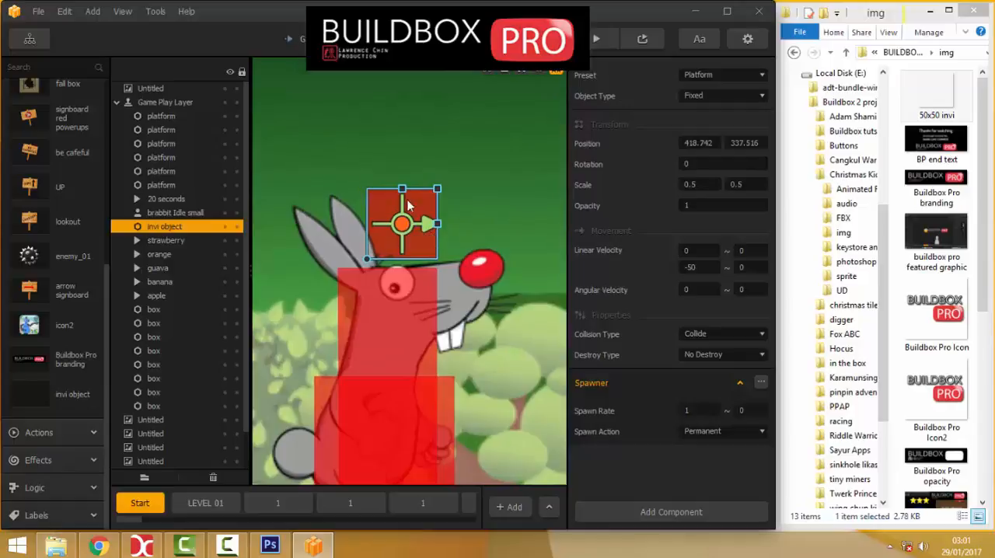
Place the "minus -" action above the rabbit at about (414, 377) and cut it from the Start scene.
{"action": "left_click", "coordinate": [34, 396]}
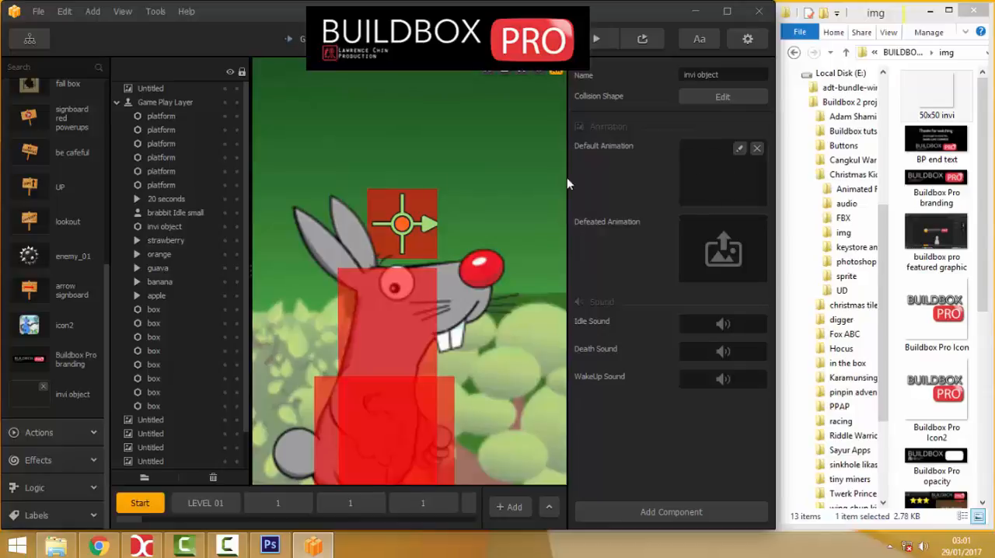
{"action": "left_click", "coordinate": [38, 440]}
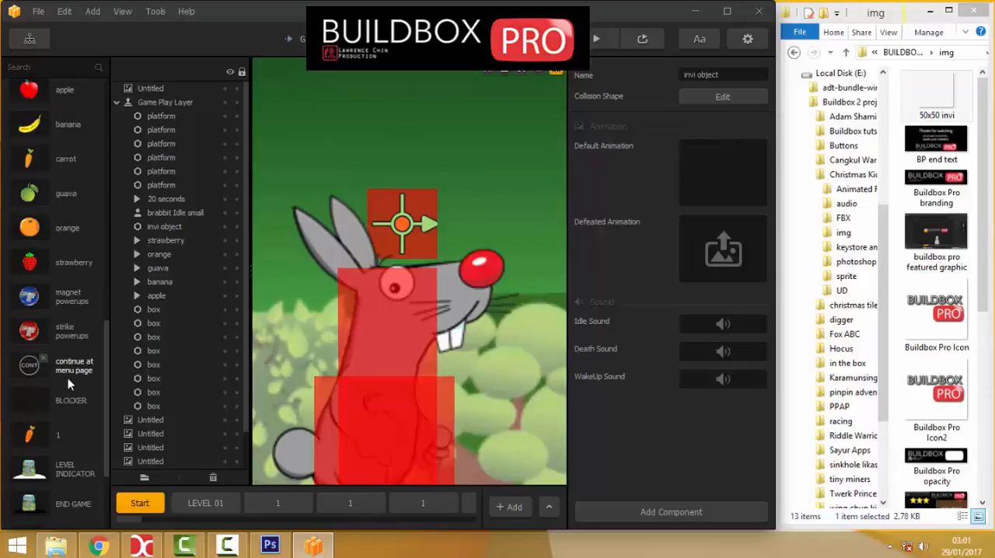
{"action": "left_click", "coordinate": [35, 392]}
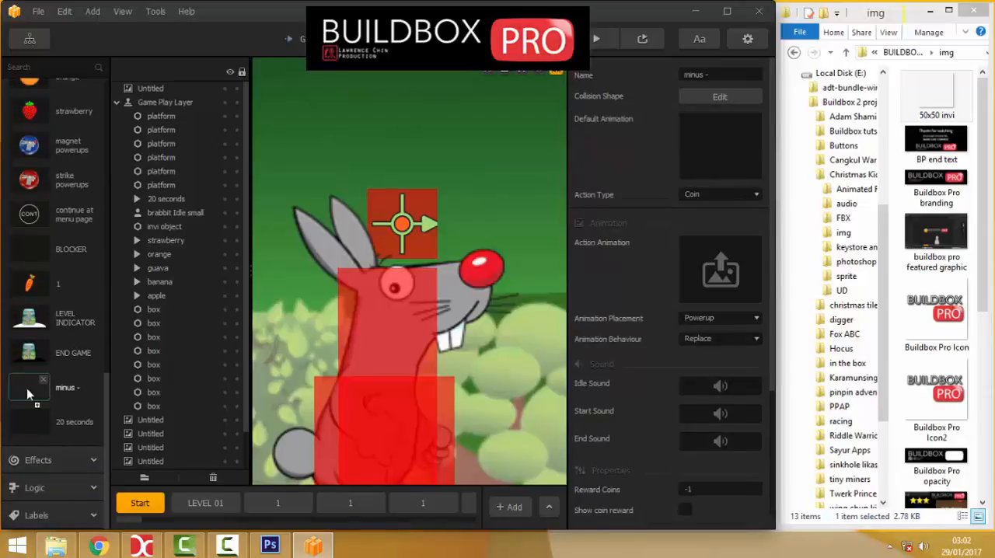
{"action": "left_click_drag", "start_coordinate": [26, 388], "coordinate": [347, 247]}
{"action": "left_click_drag", "start_coordinate": [390, 114], "coordinate": [389, 111]}
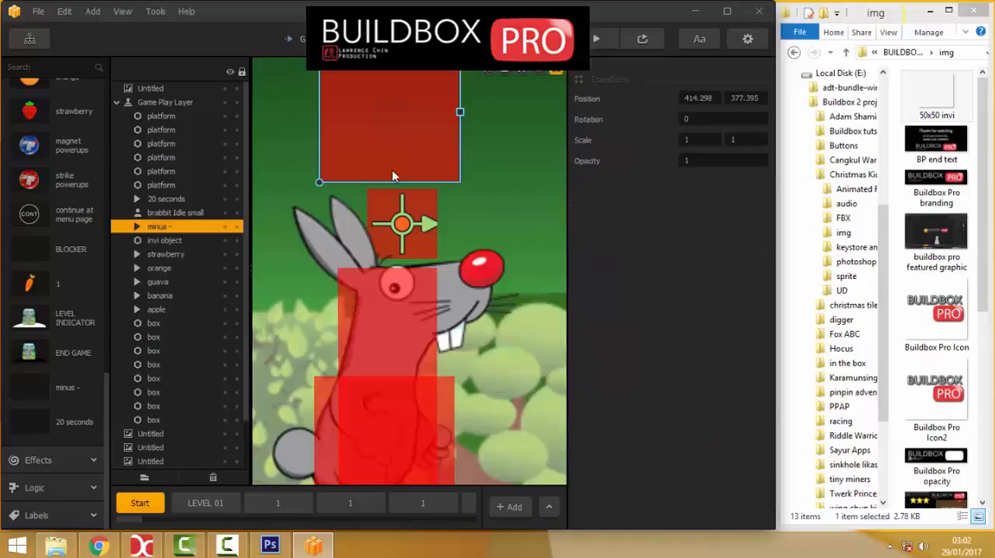
{"action": "scroll", "coordinate": [392, 169], "scroll_direction": "down", "scroll_amount": 2}
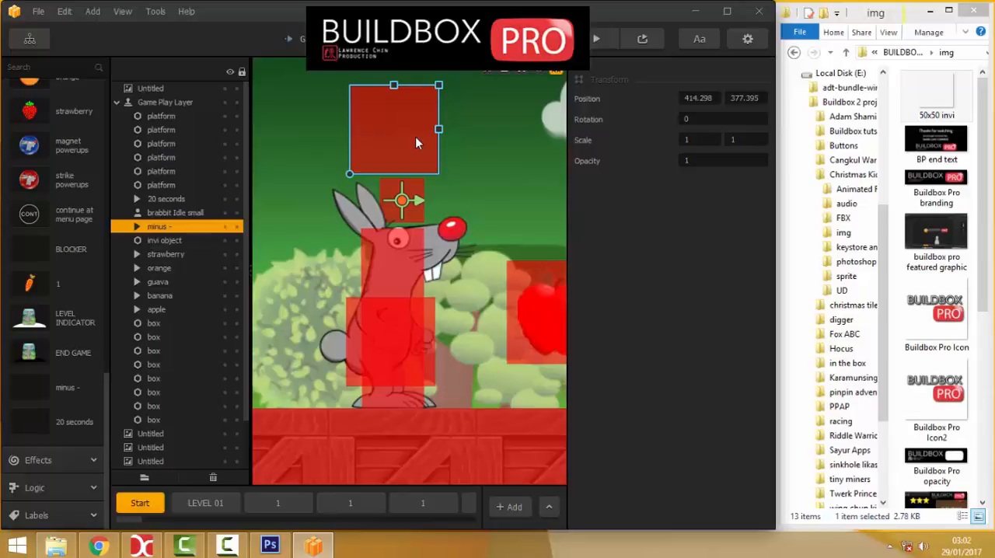
{"action": "key", "text": "Delete"}
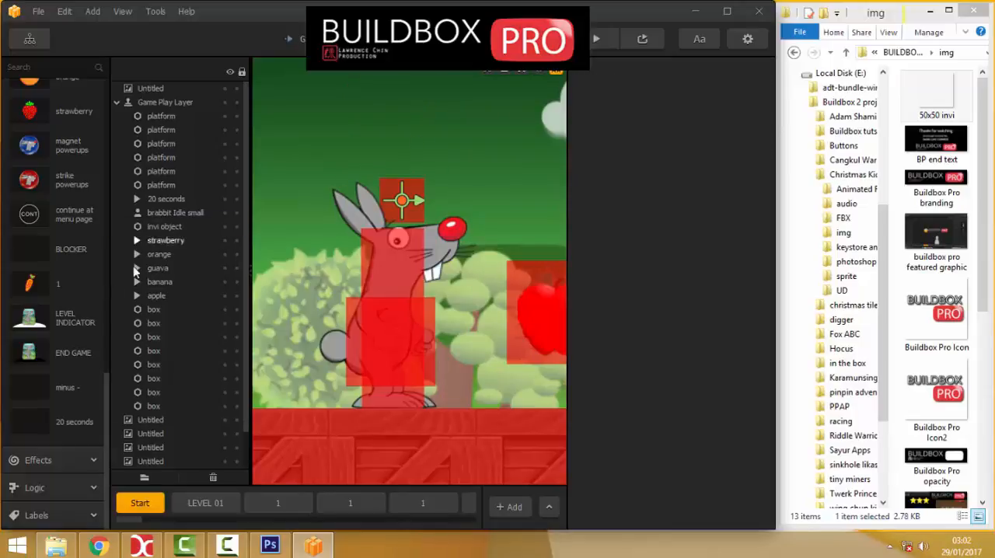
Remove the default animation from the invi object in the asset library.
{"action": "scroll", "coordinate": [40, 322], "scroll_direction": "up", "scroll_amount": 5}
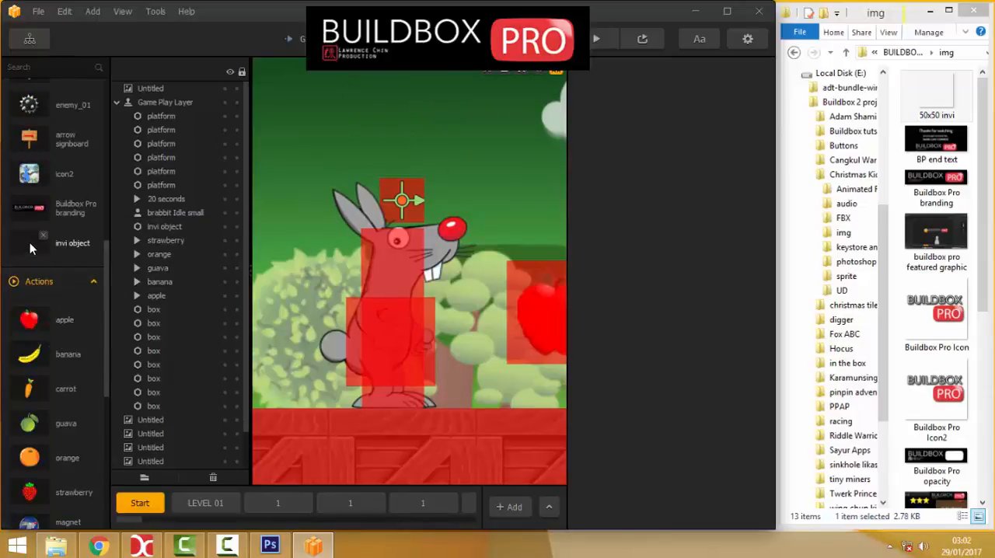
{"action": "left_click", "coordinate": [30, 243]}
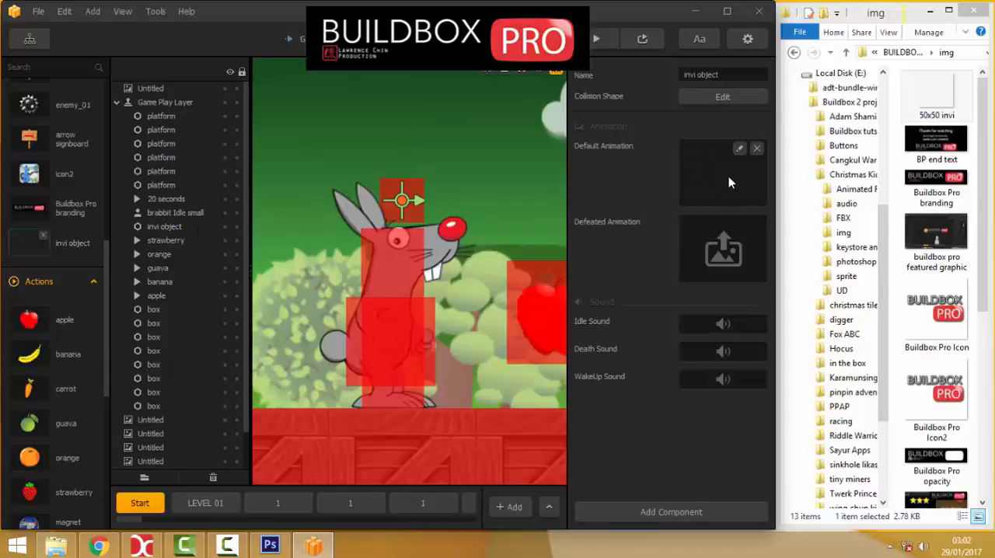
{"action": "left_click", "coordinate": [757, 149]}
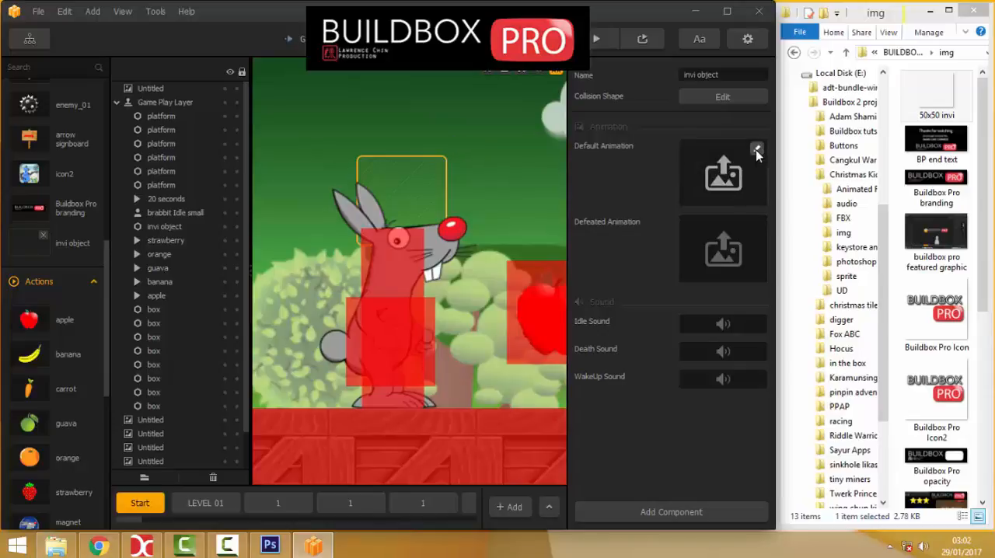
Paste the cut "minus -" action into the invi object's default animation and centre it on the origin at about (-1, 0).
{"action": "left_click", "coordinate": [756, 150]}
{"action": "scroll", "coordinate": [421, 241], "scroll_direction": "down", "scroll_amount": 2}
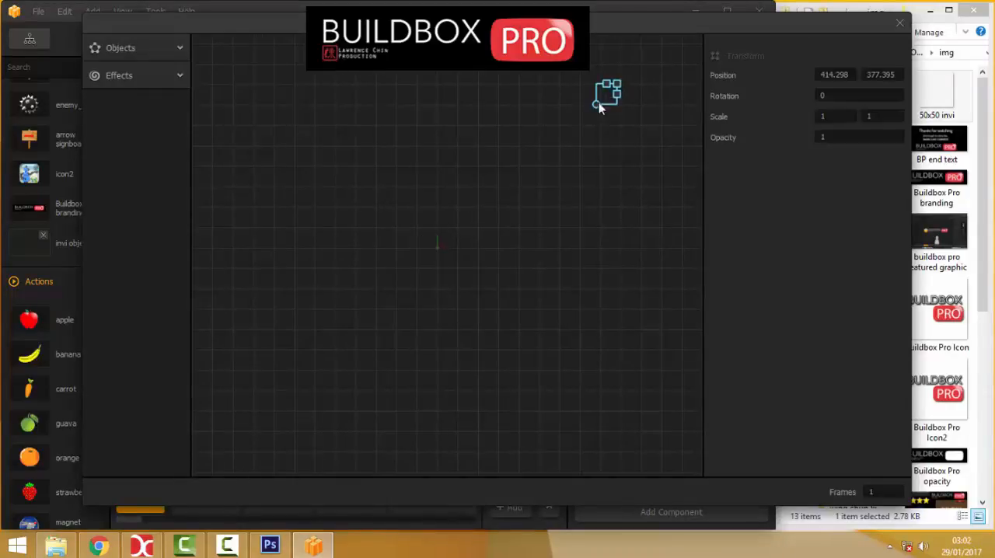
{"action": "left_click_drag", "start_coordinate": [605, 93], "coordinate": [465, 168]}
{"action": "scroll", "coordinate": [466, 168], "scroll_direction": "up", "scroll_amount": 1}
{"action": "scroll", "coordinate": [466, 169], "scroll_direction": "up", "scroll_amount": 1}
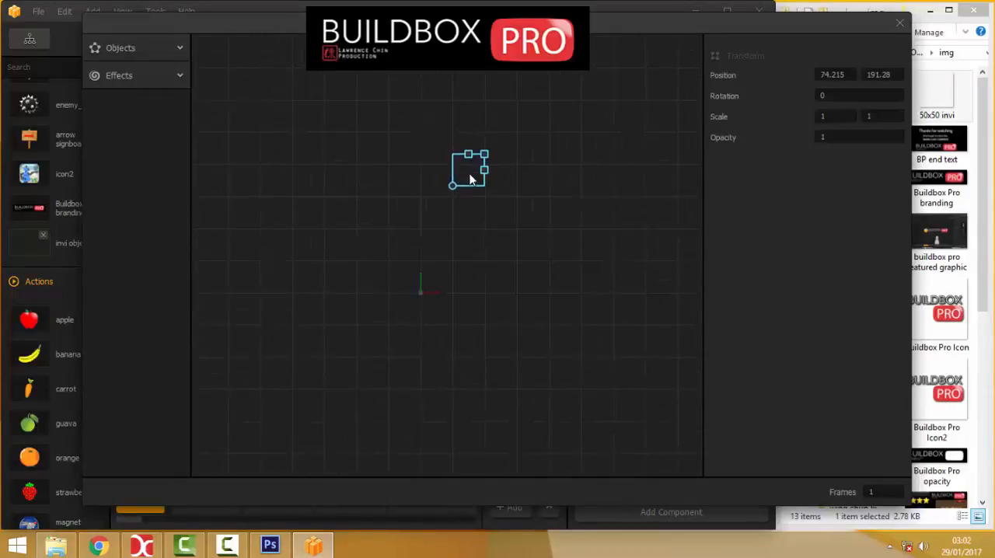
{"action": "left_click_drag", "start_coordinate": [409, 193], "coordinate": [427, 346]}
{"action": "scroll", "coordinate": [408, 212], "scroll_direction": "up", "scroll_amount": 4}
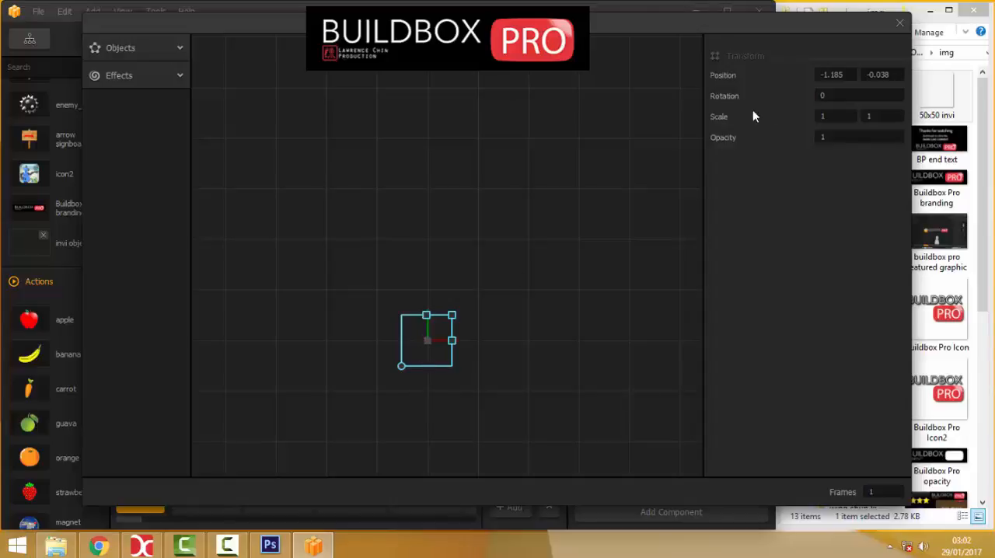
{"action": "left_click", "coordinate": [899, 23]}
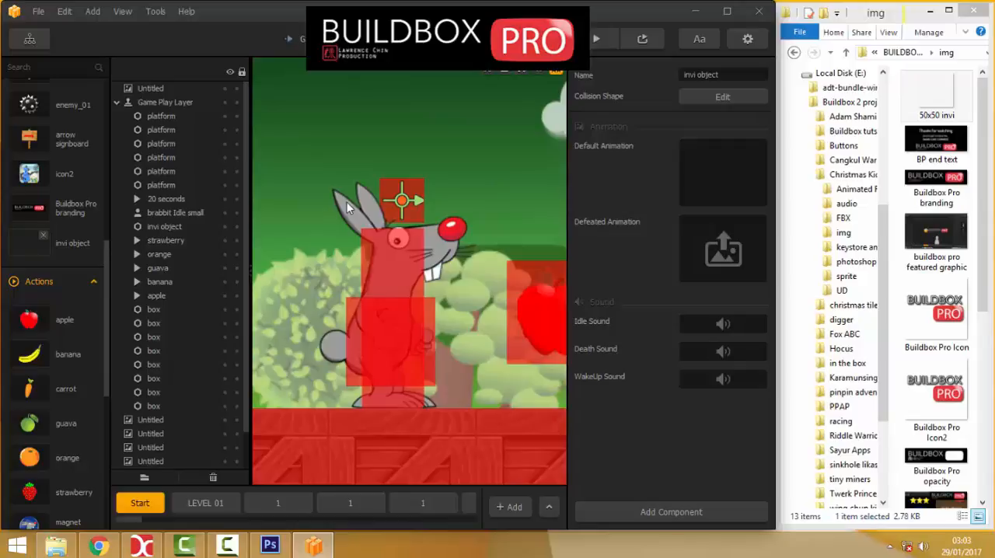
Preview the game and walk the rabbit through the Start scene to test the timer, turning Debug Mode off.
{"action": "left_click", "coordinate": [596, 38]}
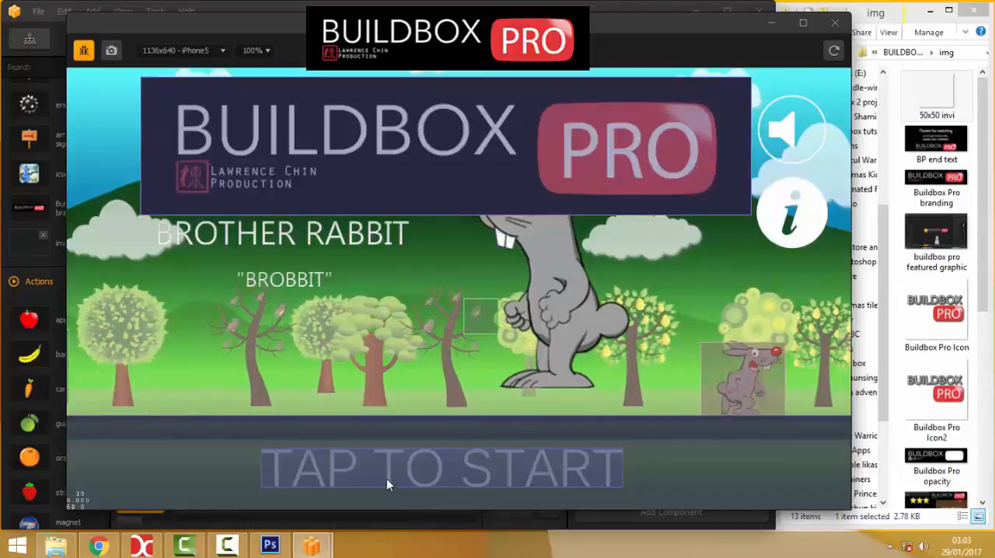
{"action": "left_click", "coordinate": [386, 472]}
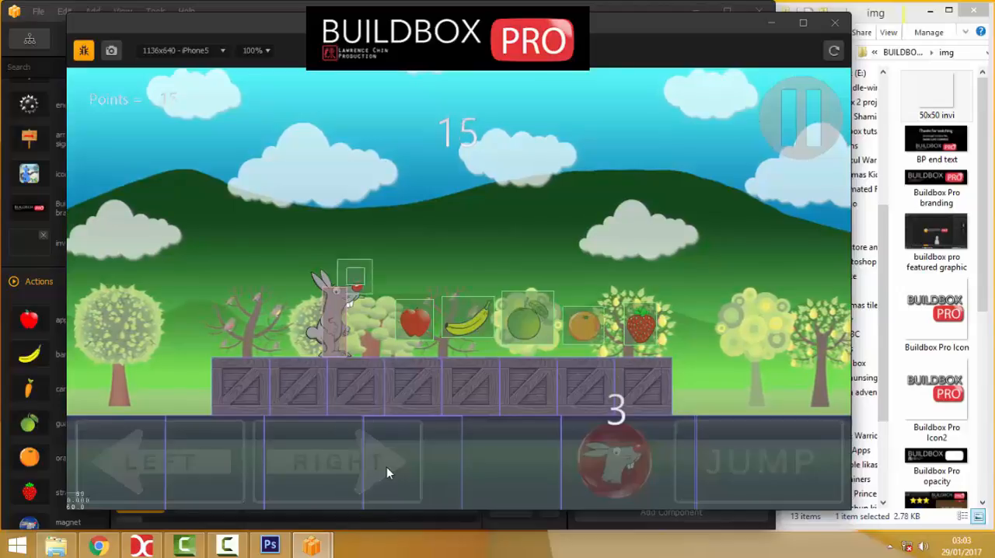
{"action": "left_click", "coordinate": [83, 51]}
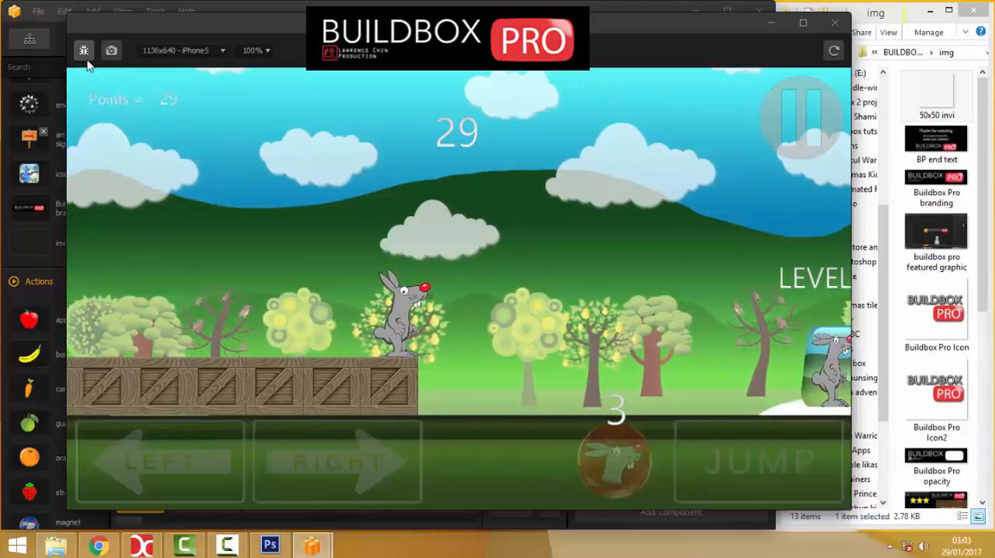
{"action": "key", "text": "Left"}
{"action": "key", "text": "Right"}
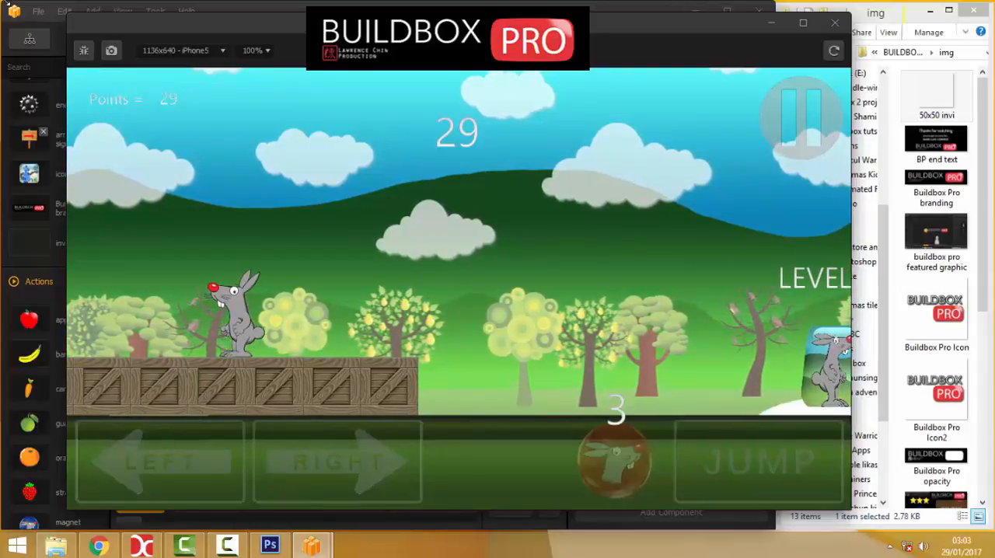
Turn Debug Mode on, run the rabbit onward, restart the game after game over, and close the preview.
{"action": "left_click", "coordinate": [84, 51]}
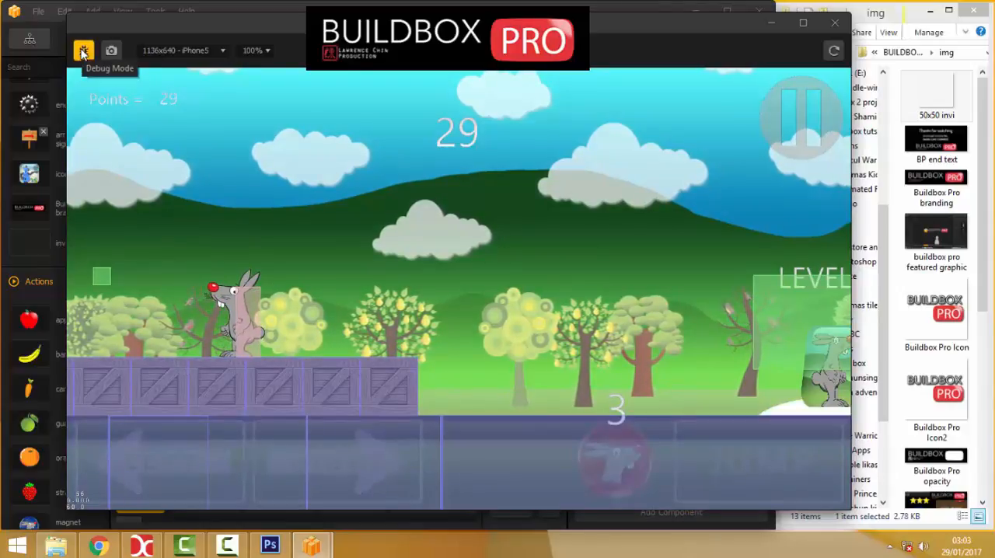
{"action": "key", "text": "Right"}
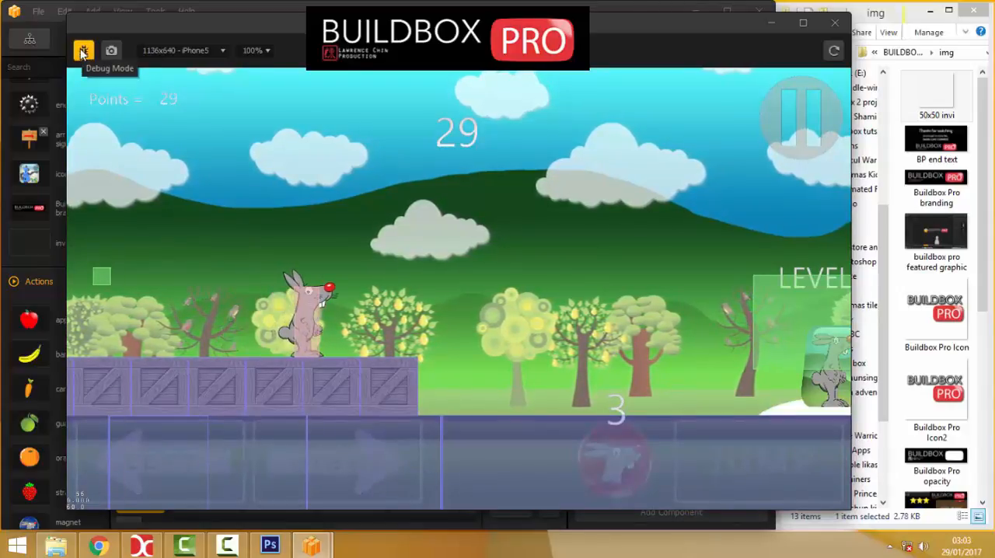
{"action": "key", "text": "Right"}
{"action": "key", "text": "Right"}
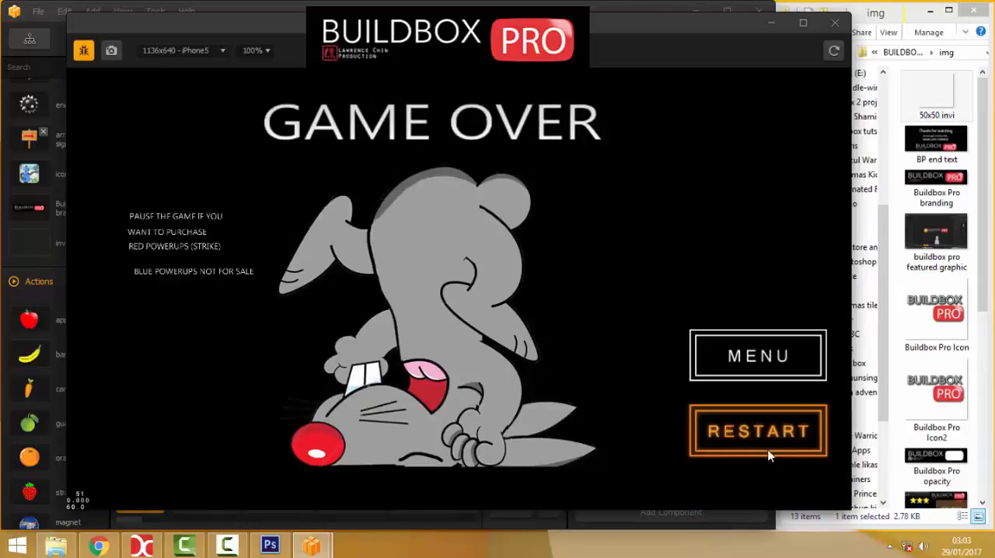
{"action": "left_click", "coordinate": [758, 433]}
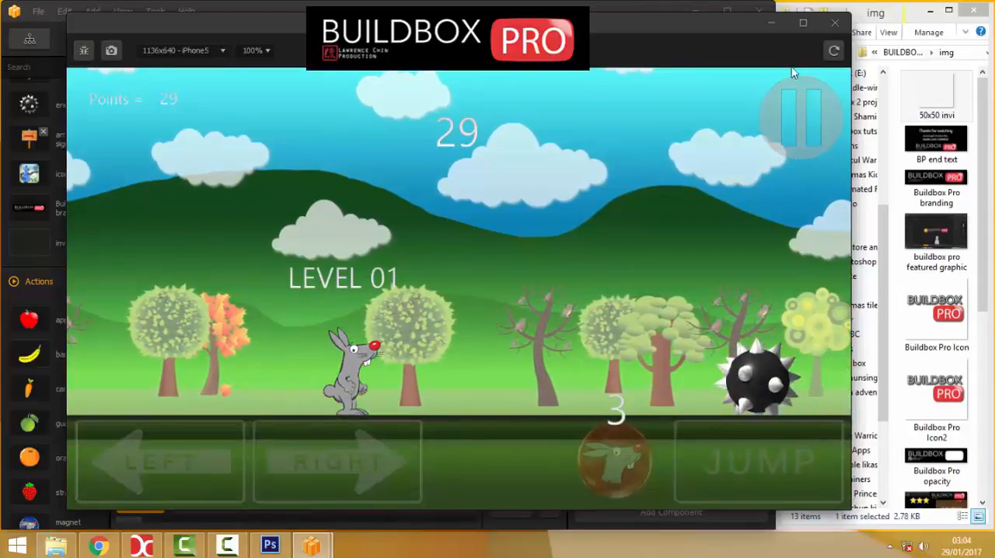
{"action": "left_click", "coordinate": [835, 23]}
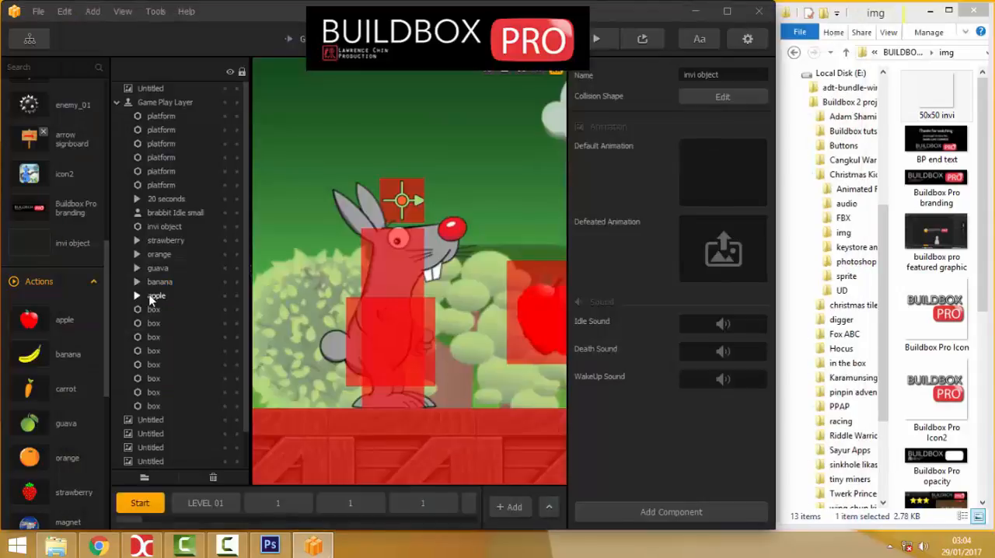
Delete the apple, banana and guava actions from the Start scene.
{"action": "left_click", "coordinate": [196, 505]}
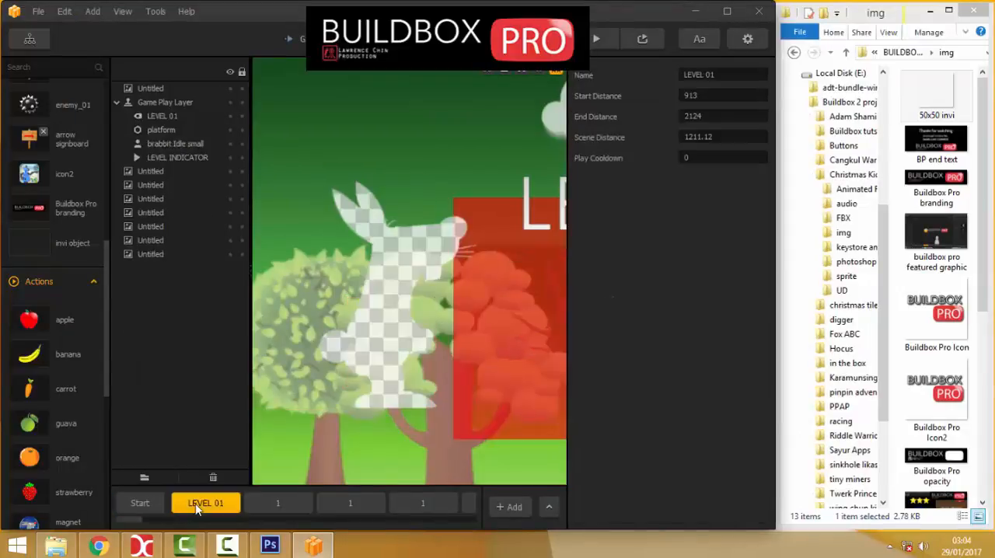
{"action": "left_click", "coordinate": [140, 503]}
{"action": "scroll", "coordinate": [412, 276], "scroll_direction": "down", "scroll_amount": 3}
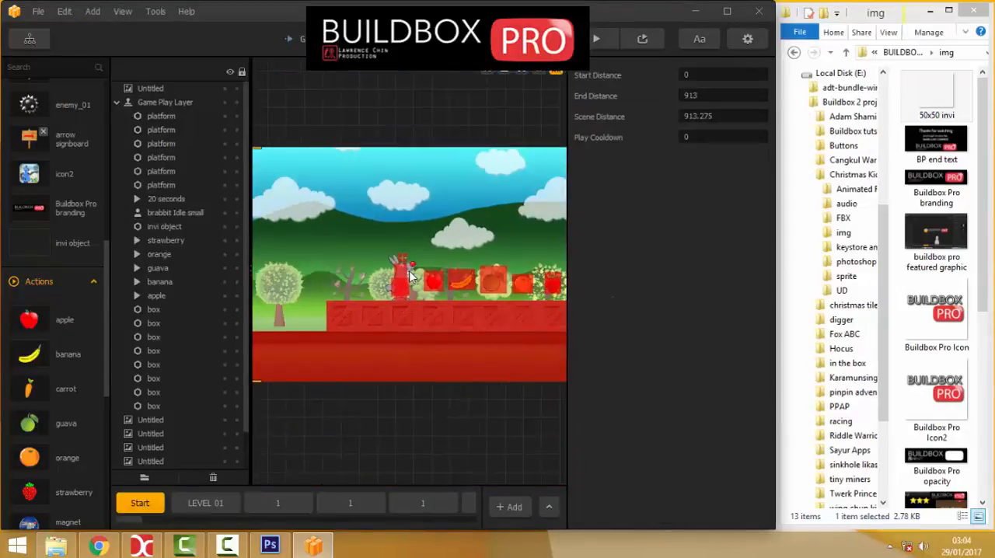
{"action": "scroll", "coordinate": [464, 242], "scroll_direction": "down", "scroll_amount": 3}
{"action": "scroll", "coordinate": [489, 266], "scroll_direction": "up", "scroll_amount": 3}
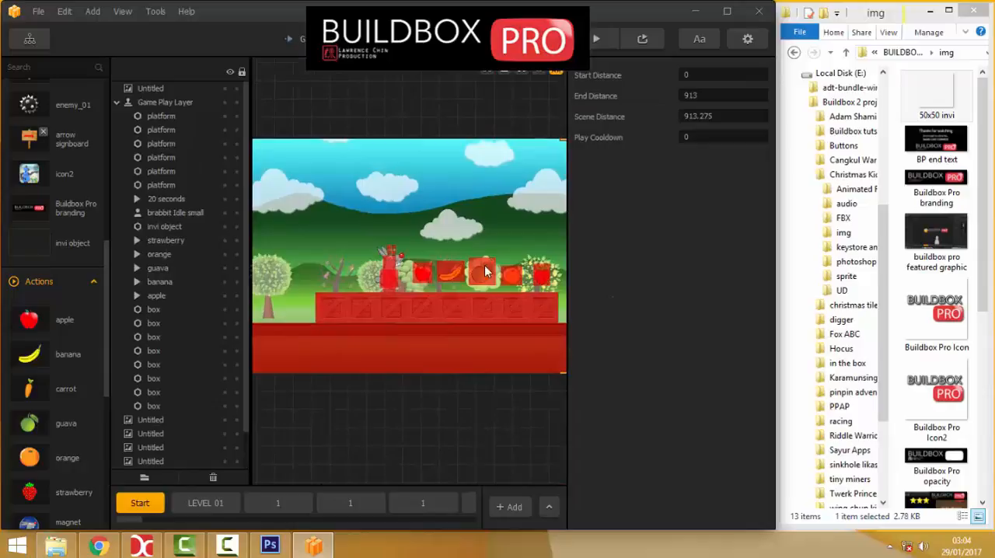
{"action": "left_click", "coordinate": [424, 280]}
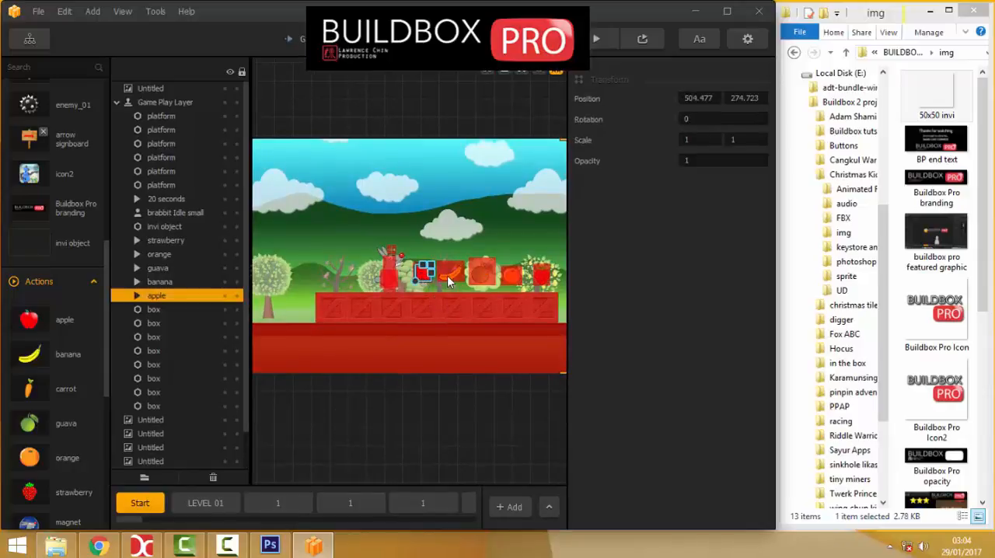
{"action": "scroll", "coordinate": [434, 277], "scroll_direction": "up", "scroll_amount": 2}
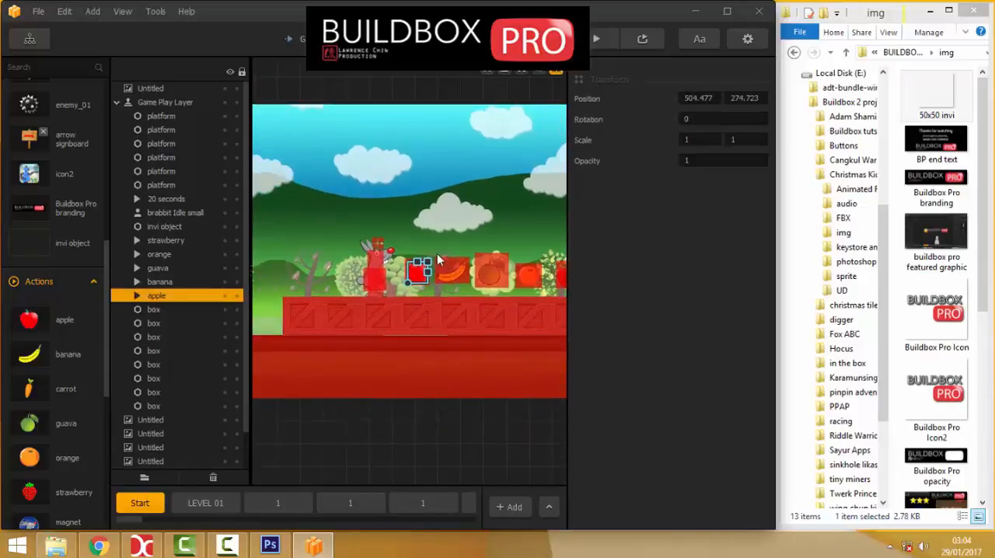
{"action": "middle_click_drag", "start_coordinate": [478, 216], "coordinate": [396, 209]}
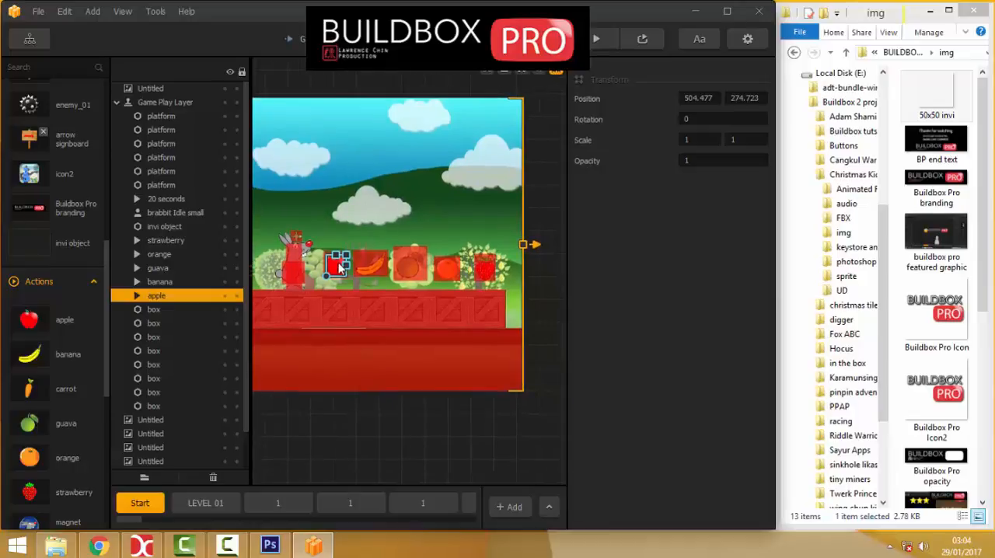
{"action": "key", "text": "Delete"}
{"action": "left_click", "coordinate": [371, 273]}
{"action": "key", "text": "Delete"}
{"action": "left_click", "coordinate": [408, 272]}
{"action": "key", "text": "Delete"}
Delete the tree background behind the orange, and lock the remaining Background entry against selection.
{"action": "left_click", "coordinate": [450, 282]}
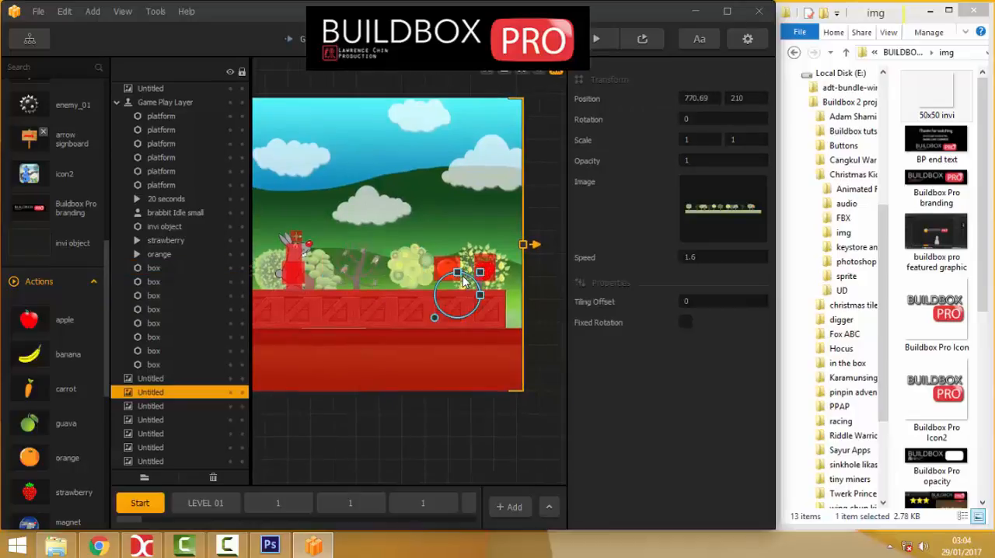
{"action": "key", "text": "Delete"}
{"action": "left_click", "coordinate": [478, 280]}
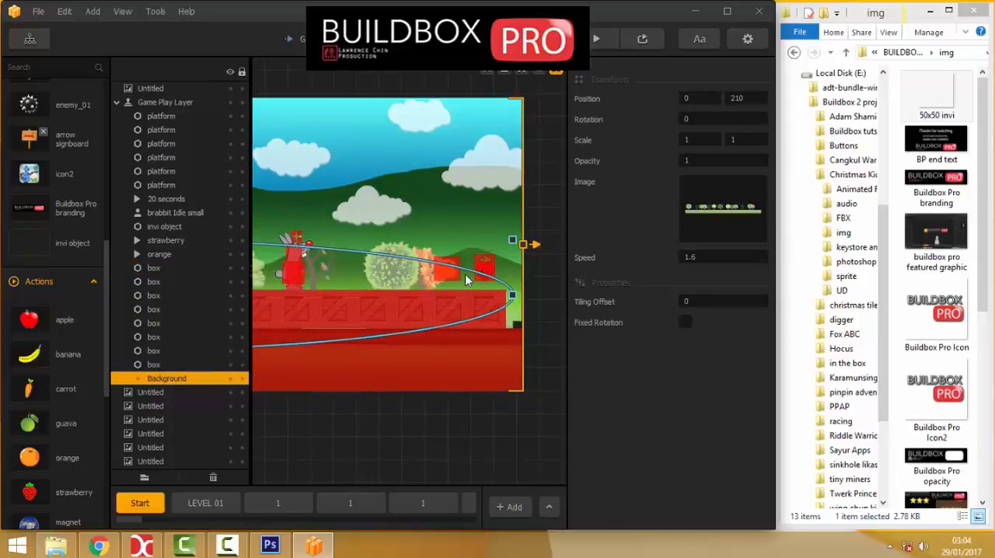
{"action": "left_click", "coordinate": [242, 379]}
{"action": "left_click", "coordinate": [424, 433]}
Delete the orange and strawberry actions from the Start scene.
{"action": "left_click", "coordinate": [447, 272]}
{"action": "key", "text": "Delete"}
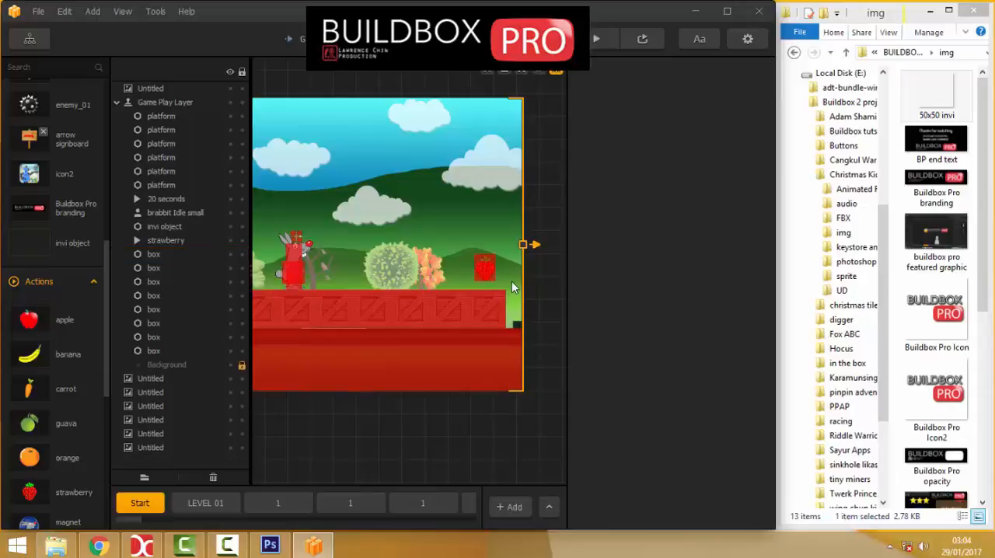
{"action": "left_click", "coordinate": [498, 273]}
{"action": "left_click", "coordinate": [484, 269]}
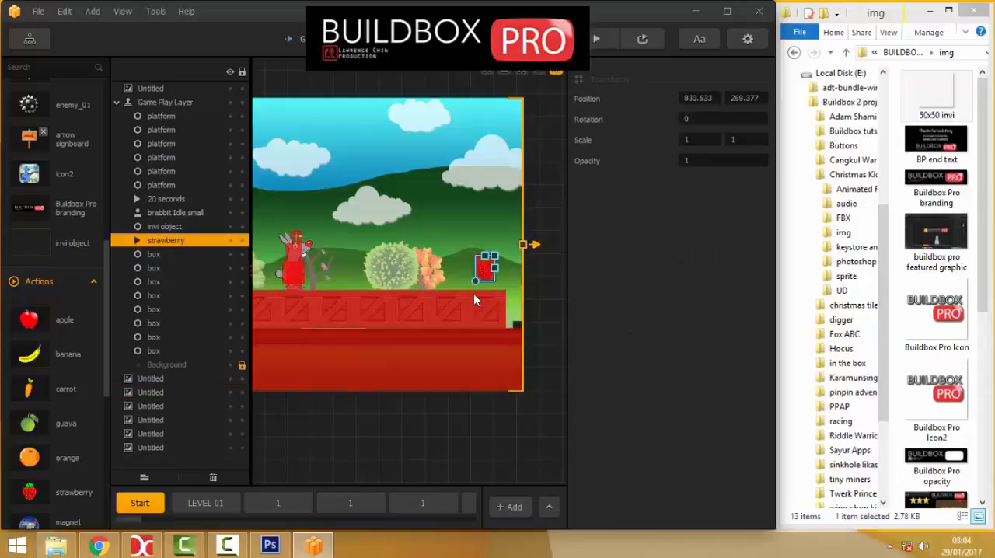
{"action": "key", "text": "Delete"}
Preview the game, walk the rabbit back and forth on the crates to check the timer, and close the preview.
{"action": "left_click", "coordinate": [596, 40]}
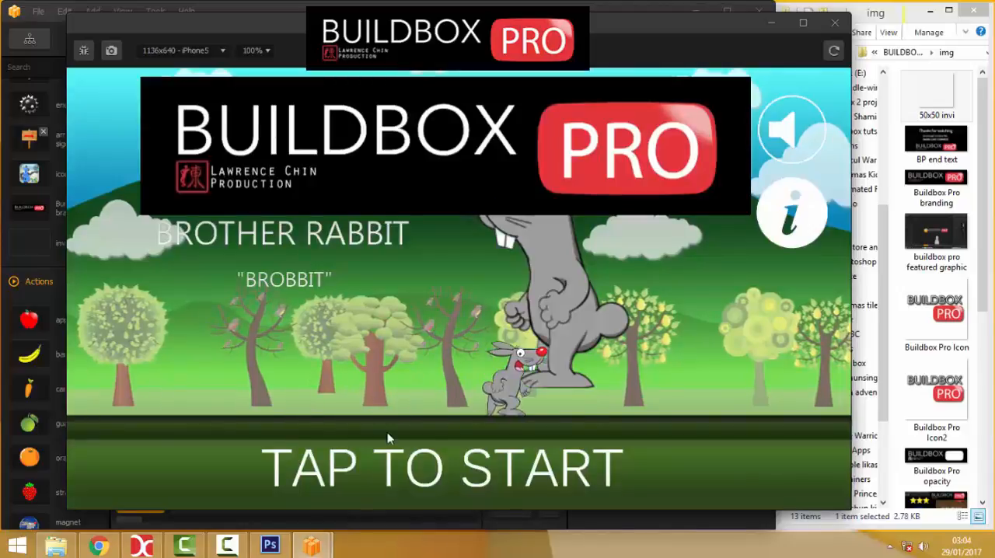
{"action": "left_click", "coordinate": [387, 443]}
{"action": "key", "text": "Right"}
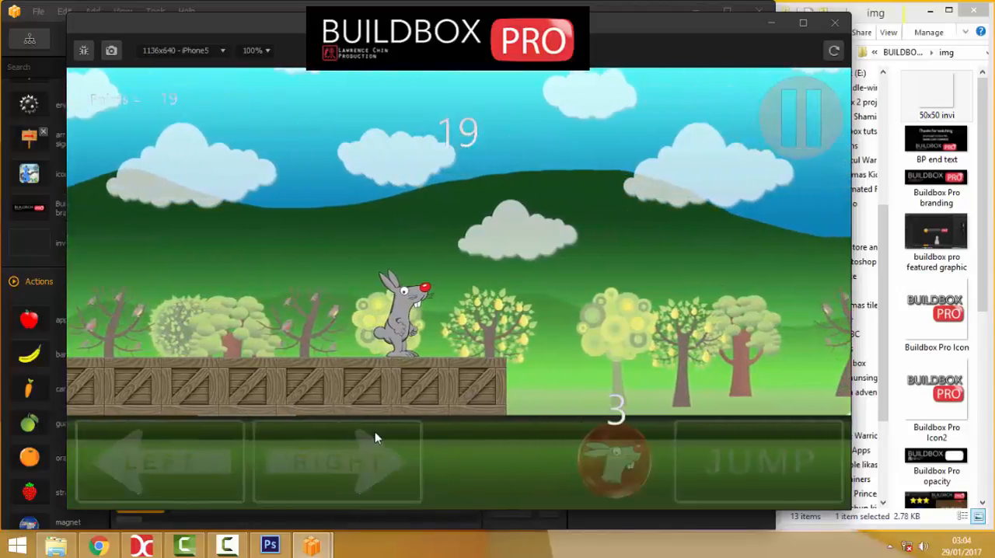
{"action": "key", "text": "Left"}
{"action": "key", "text": "Right"}
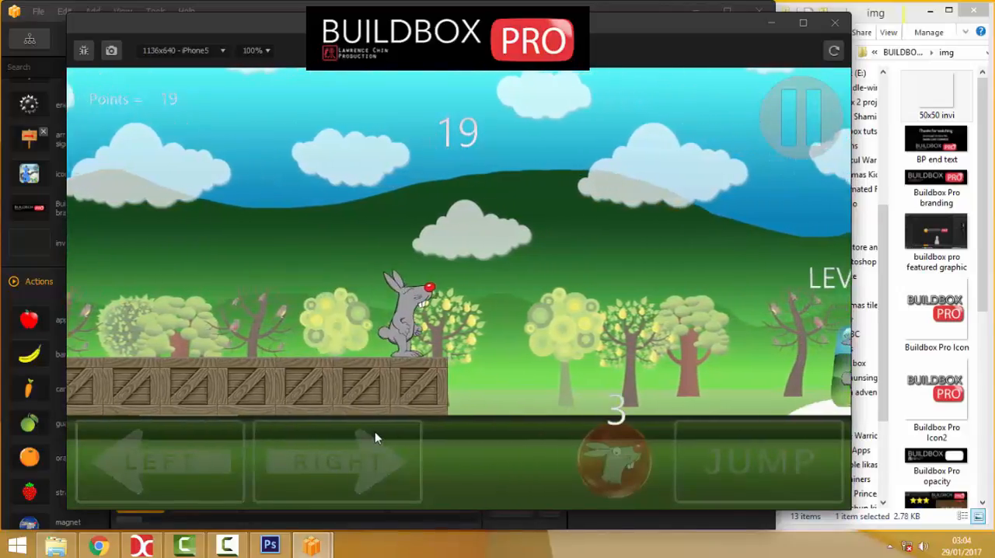
{"action": "key", "text": "Left"}
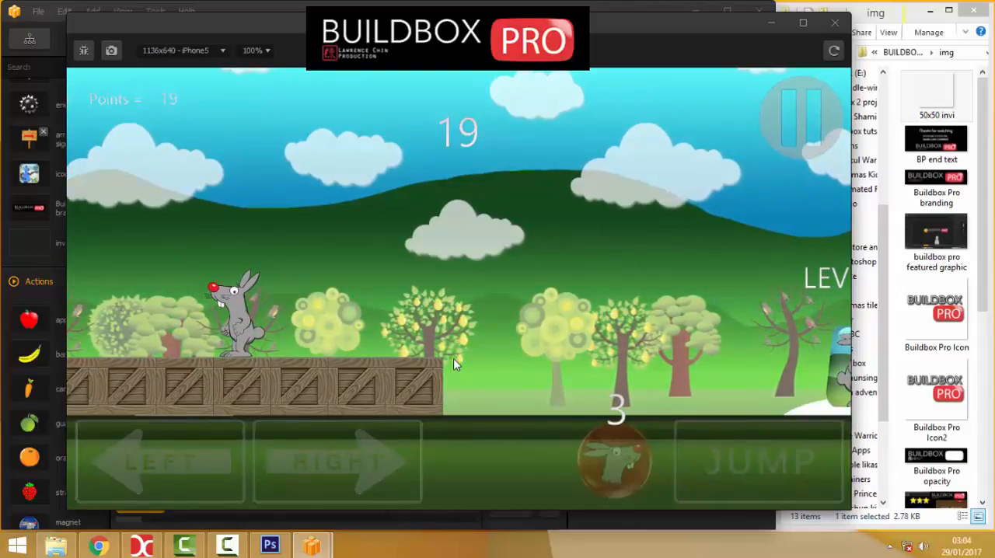
{"action": "left_click", "coordinate": [835, 23]}
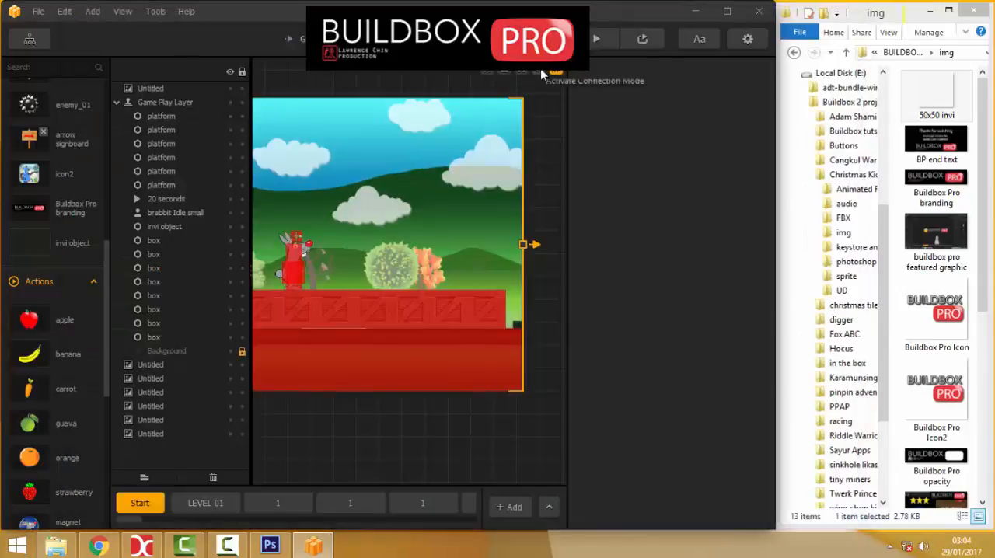
Connect the invi object above the rabbit's head to the rabbit character in Connection Mode, and turn Debug Mode off.
{"action": "scroll", "coordinate": [336, 257], "scroll_direction": "up", "scroll_amount": 3}
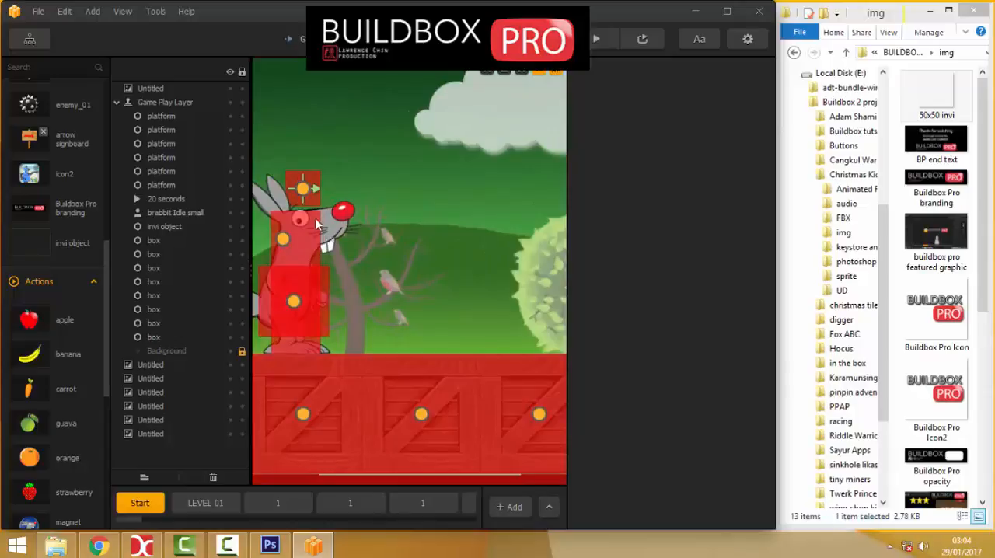
{"action": "left_click", "coordinate": [281, 240]}
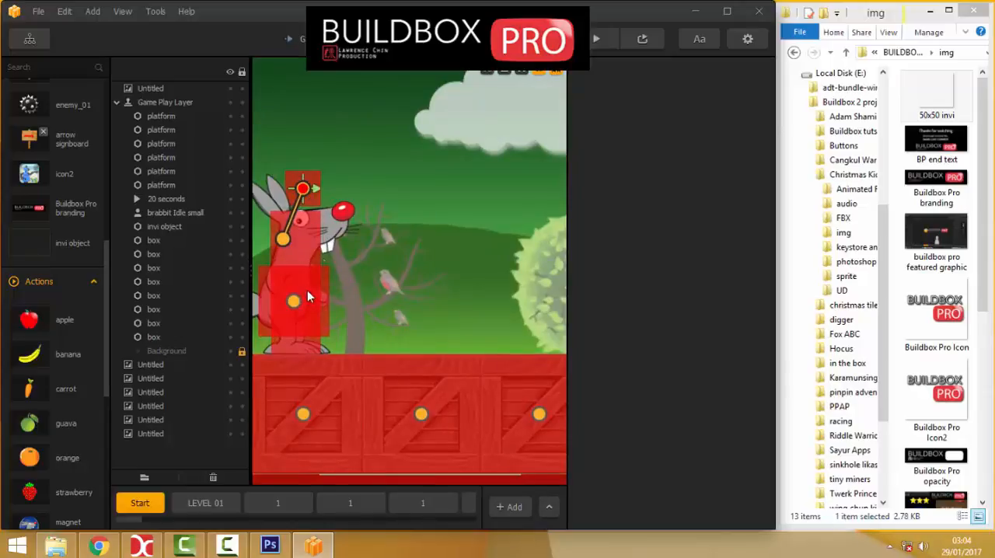
{"action": "left_click", "coordinate": [544, 73]}
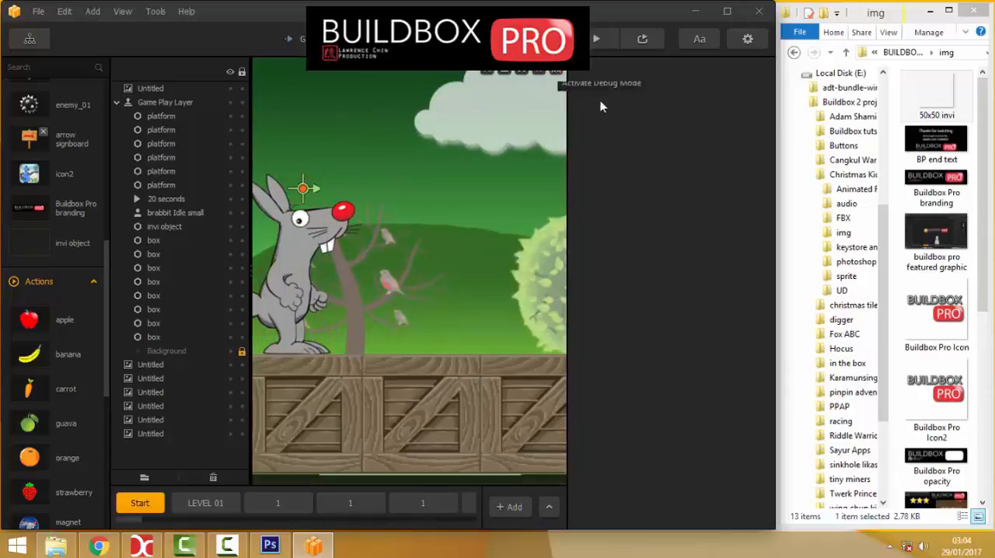
Preview the game to test the timer with the invi object connected to the rabbit.
{"action": "left_click", "coordinate": [607, 40]}
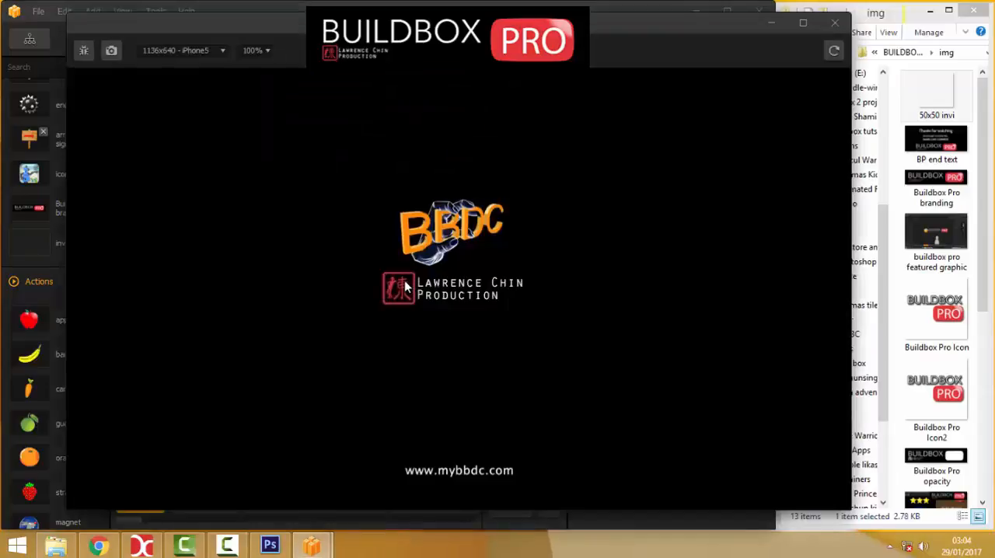